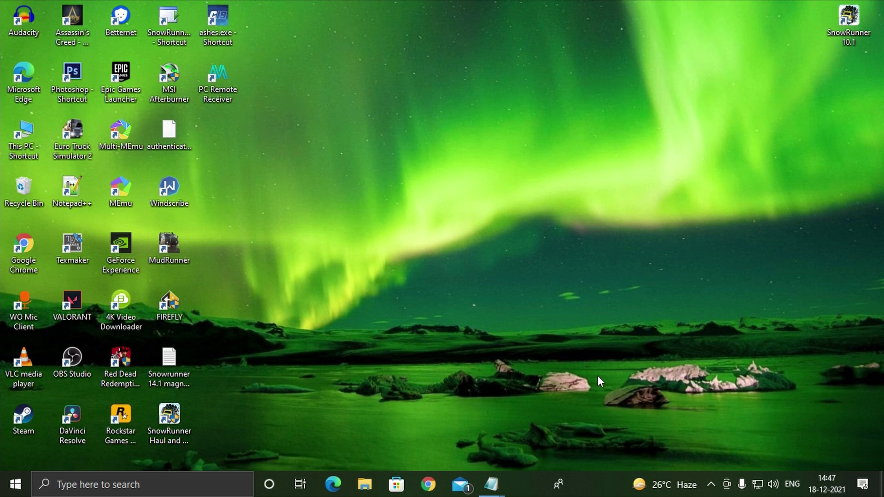
Review the untitled Notepad list of requirements: mod installer, game version 10.1, latest game version and authentication.json file.
mouse_move(490, 487)
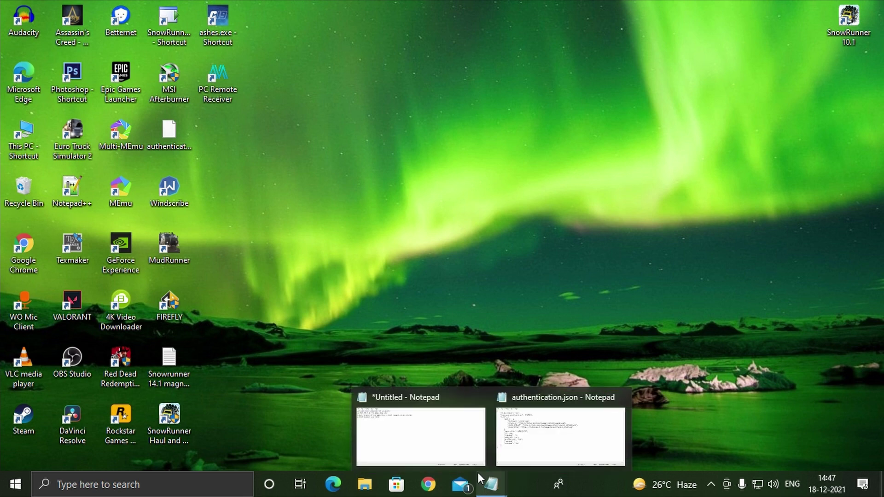
click(447, 438)
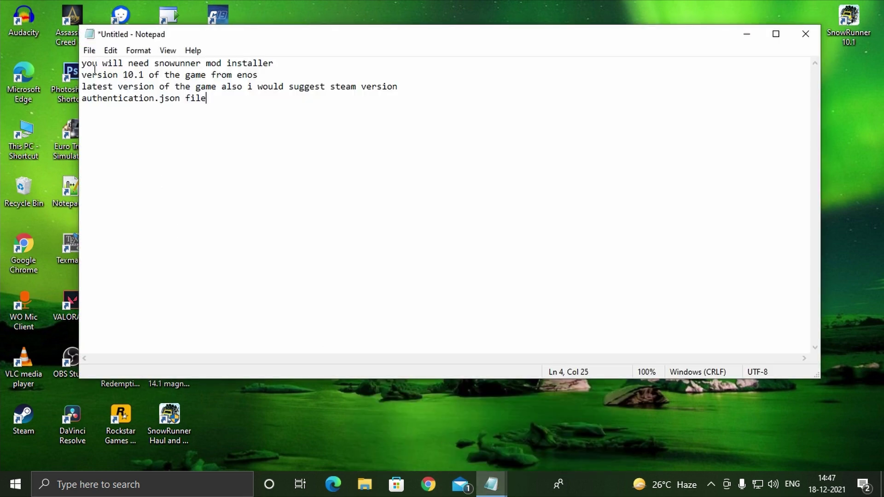
drag(87, 68, 257, 68)
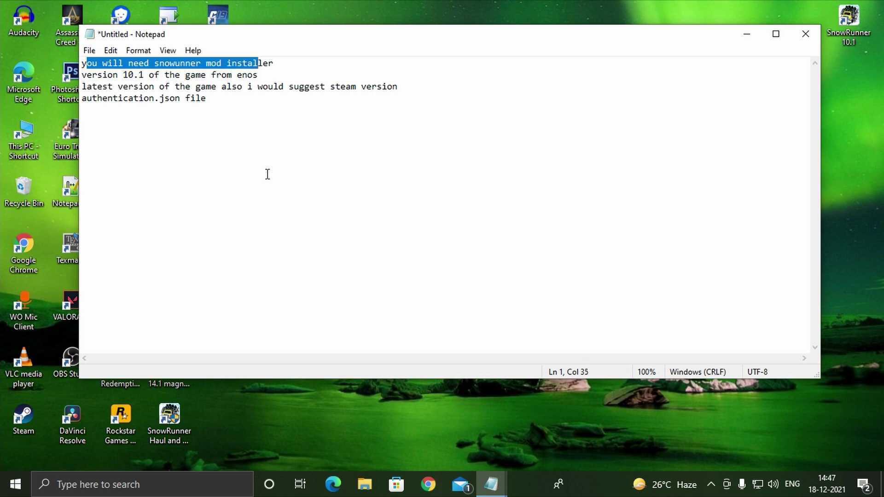
click(267, 174)
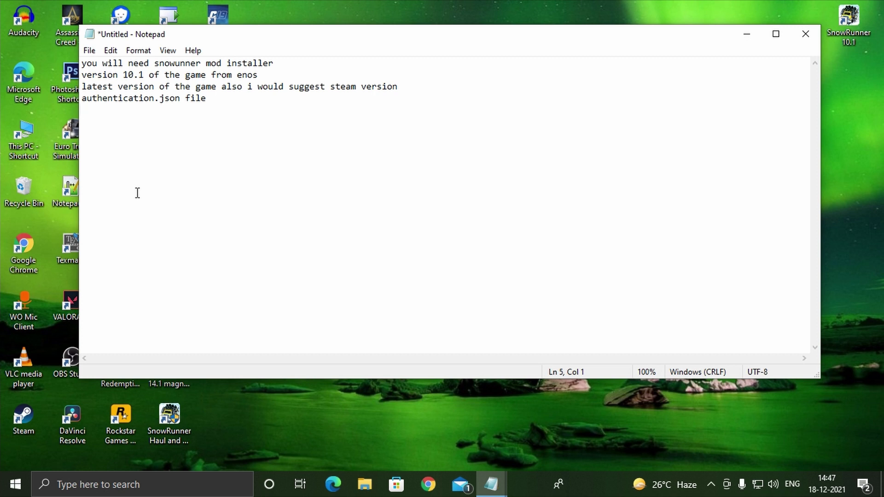
drag(85, 76, 259, 78)
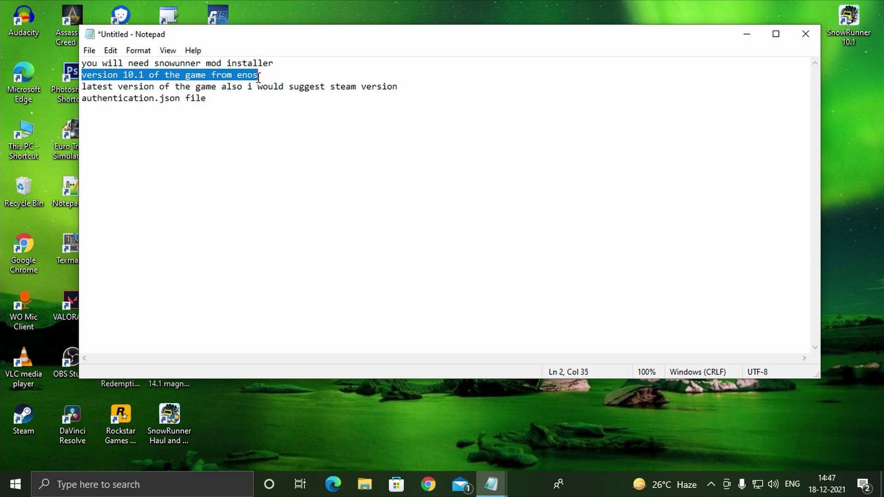
click(202, 218)
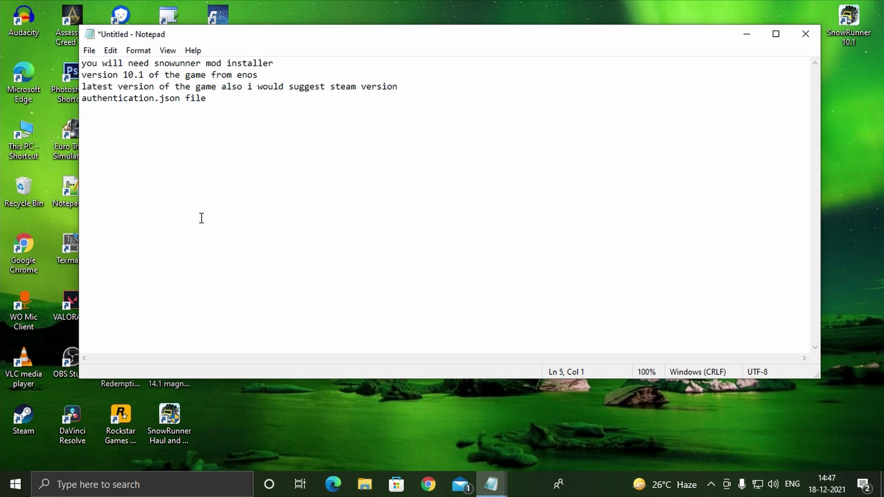
drag(83, 89, 401, 88)
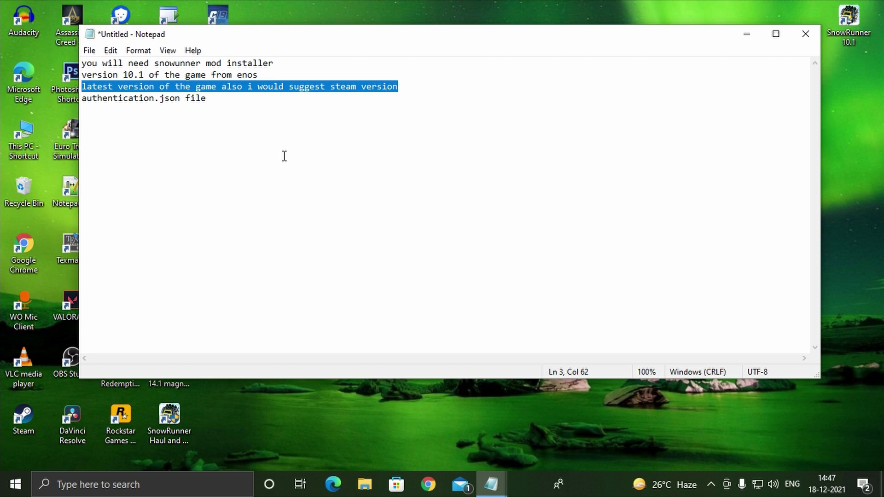
click(160, 163)
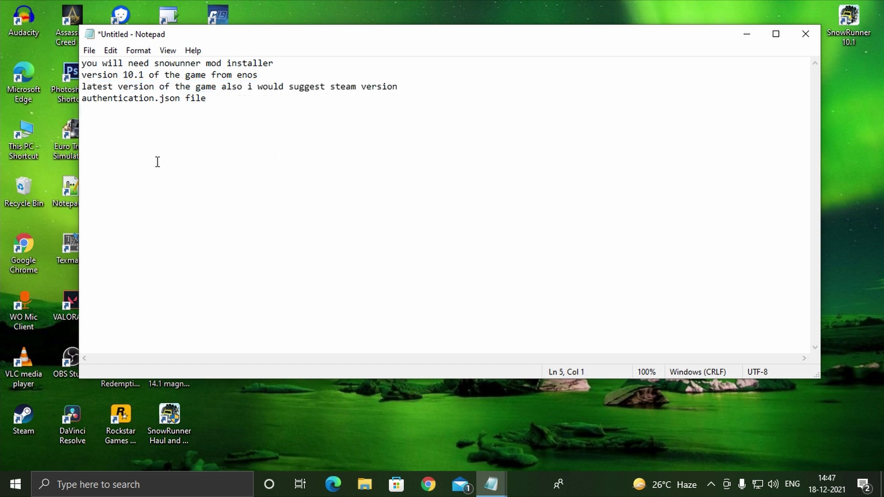
drag(82, 98, 210, 108)
click(181, 167)
click(746, 34)
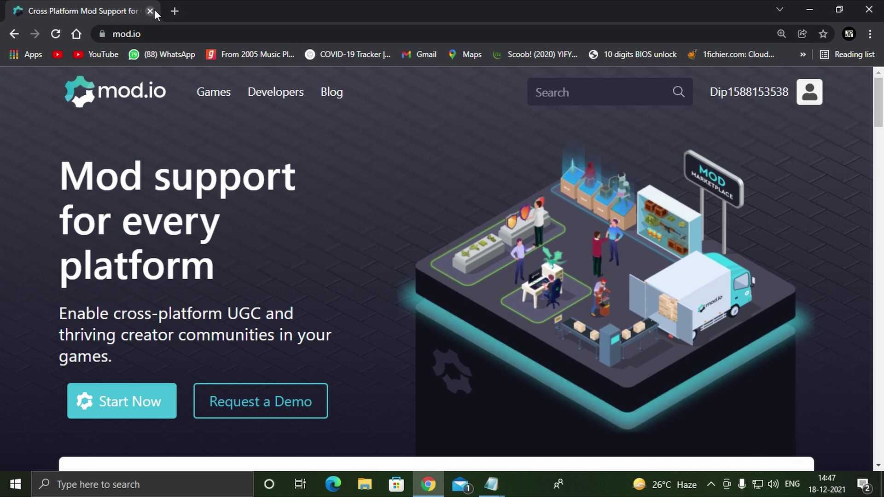
Open the SnowRunner mod installer in subscribed mods mode and bring up its mod.io configuration options.
click(881, 12)
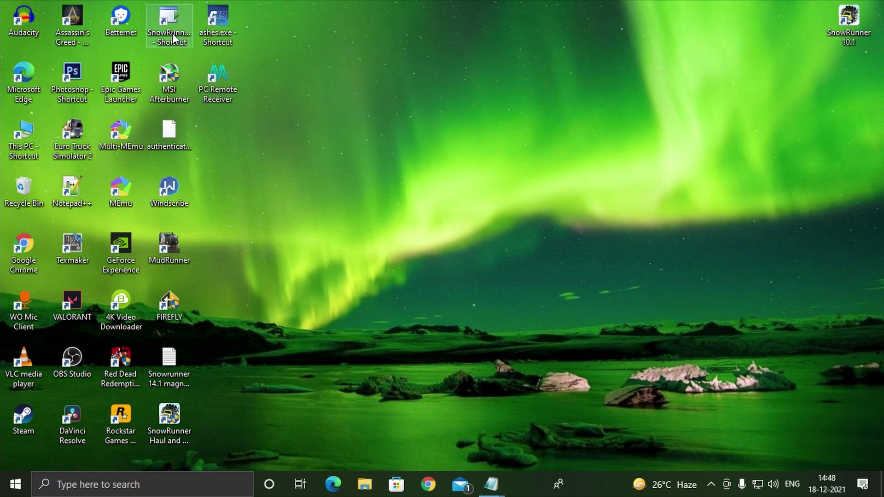
double_click(173, 32)
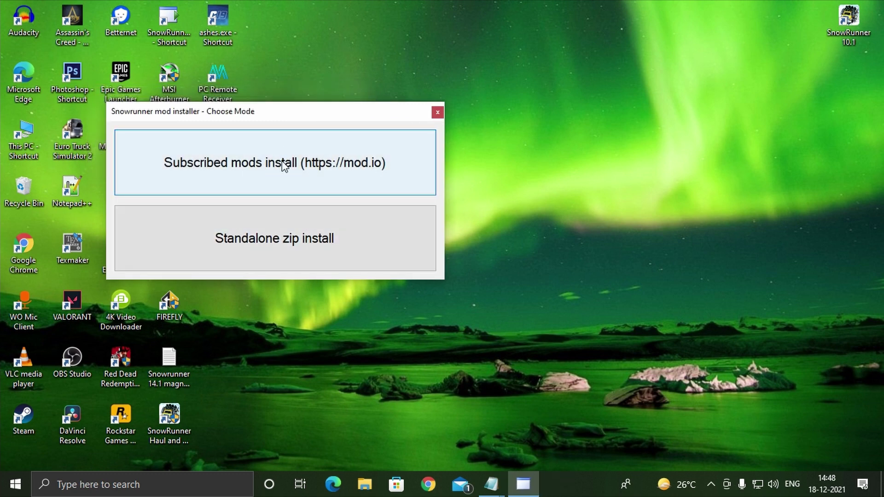
click(282, 165)
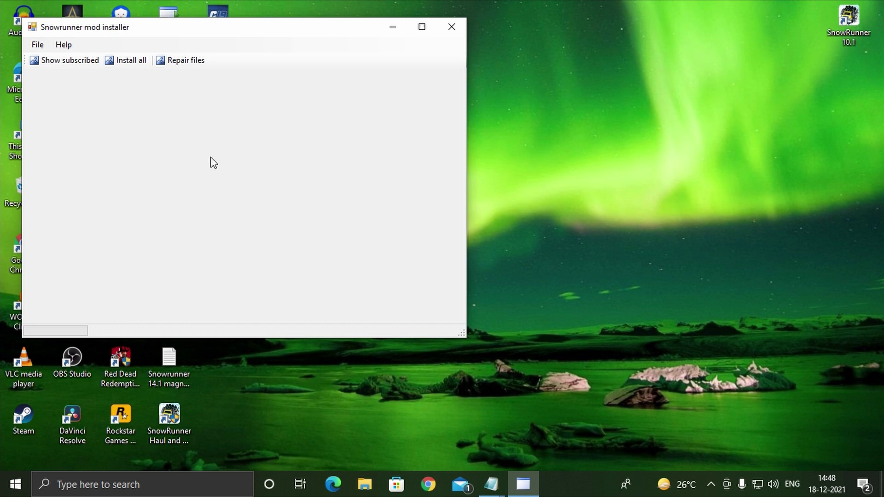
click(54, 62)
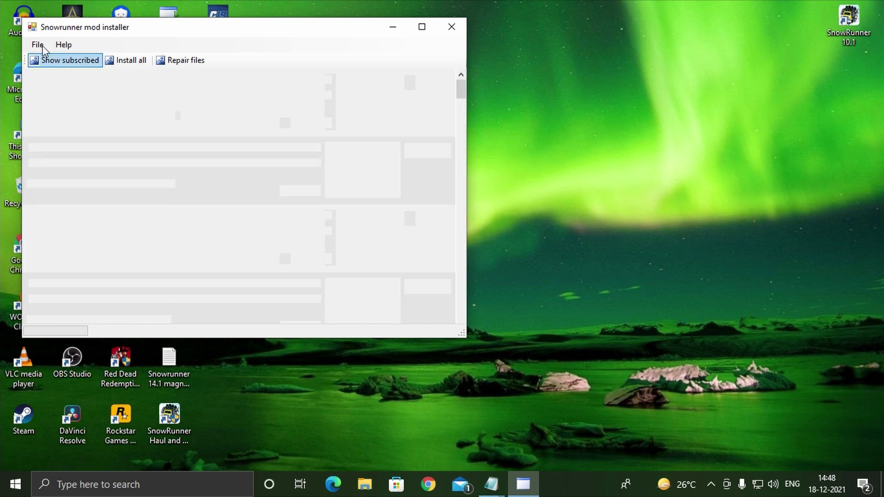
click(43, 45)
click(62, 59)
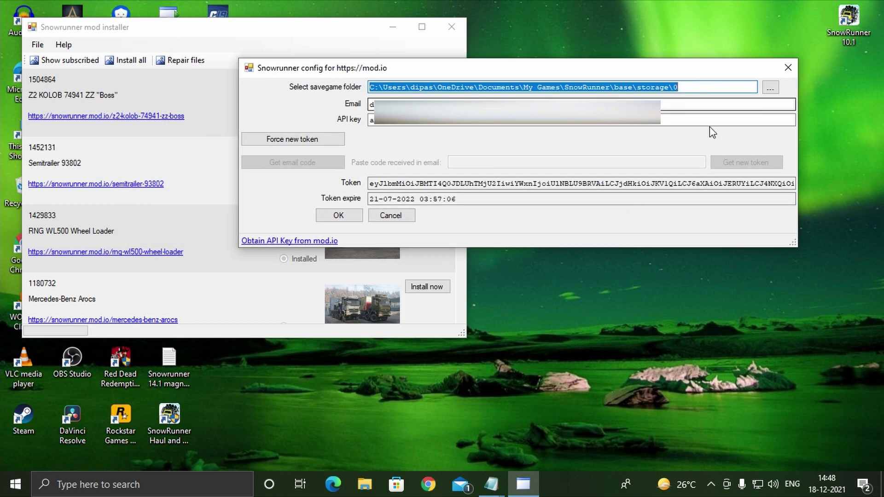
Choose My Games\SnowRunner\base\storage\0 as the savegame folder in the mod.io configuration.
click(768, 91)
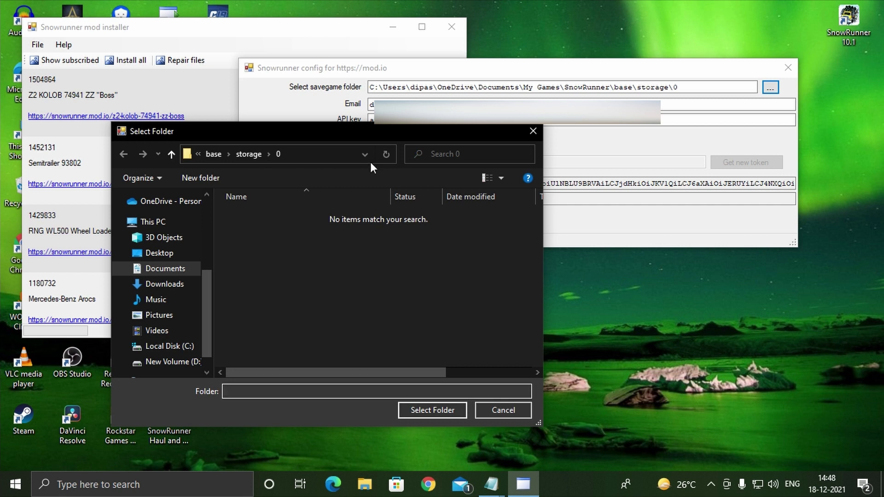
click(345, 154)
click(223, 155)
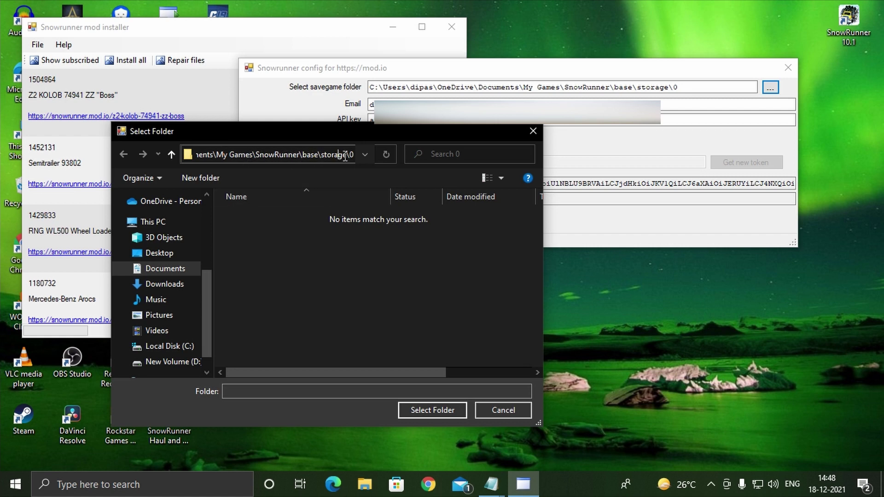
click(438, 415)
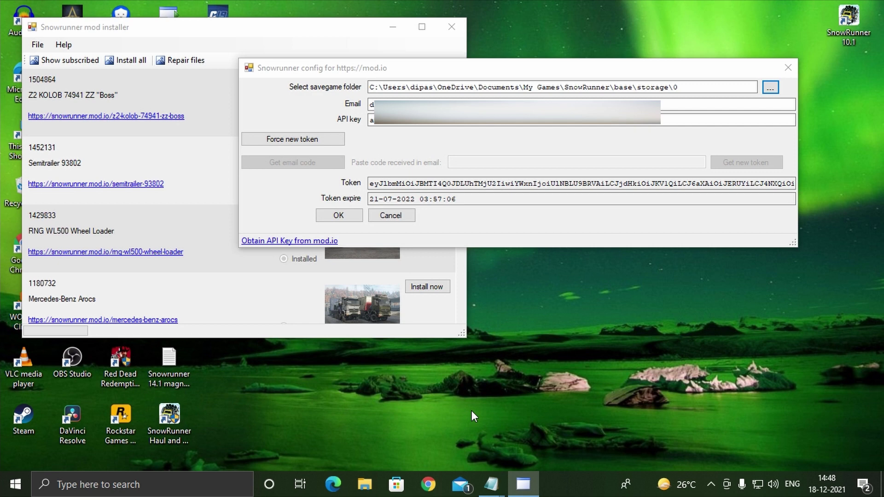
key(Tab)
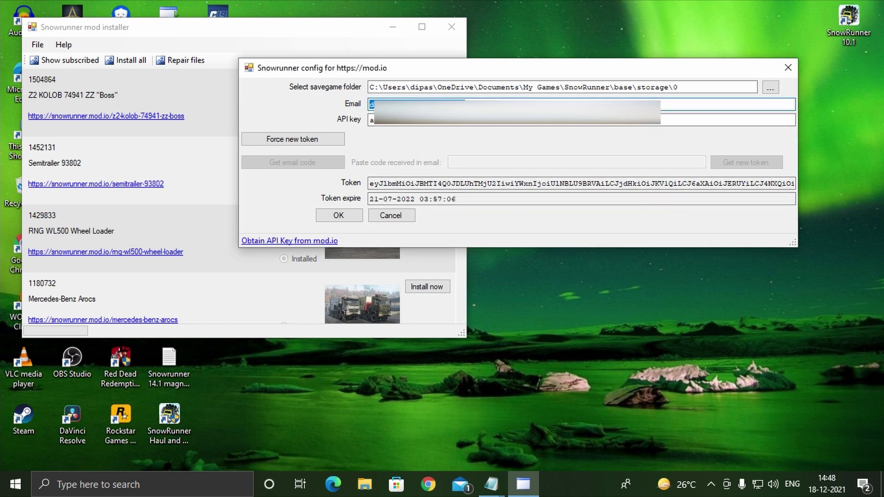
Open the mod.io API key management page in Chrome, copy the API key, and return to the mod installer's configuration.
click(432, 490)
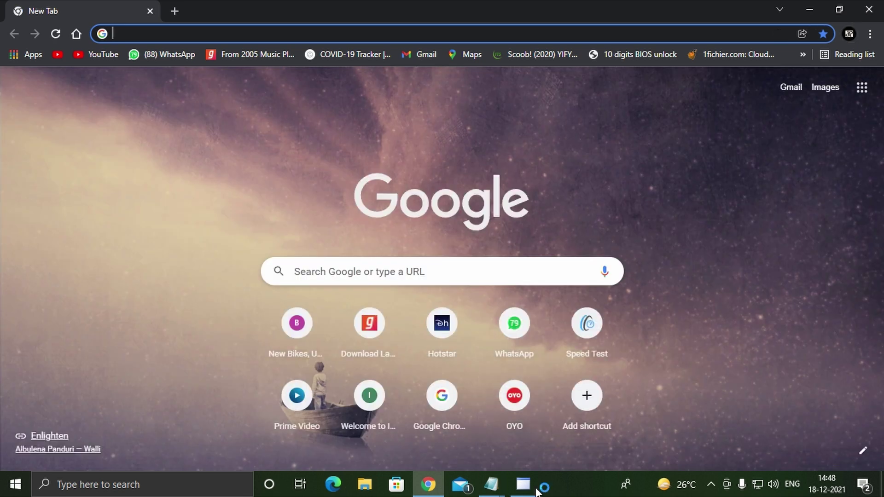
click(513, 491)
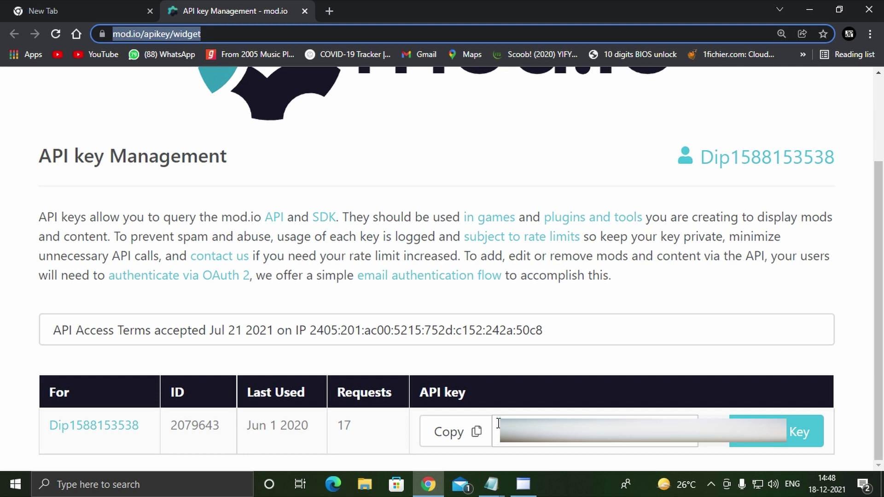
click(456, 434)
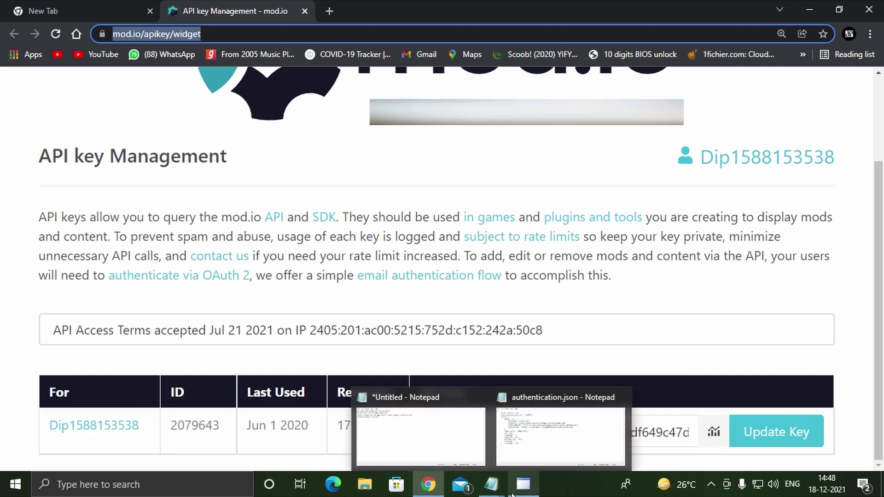
click(524, 485)
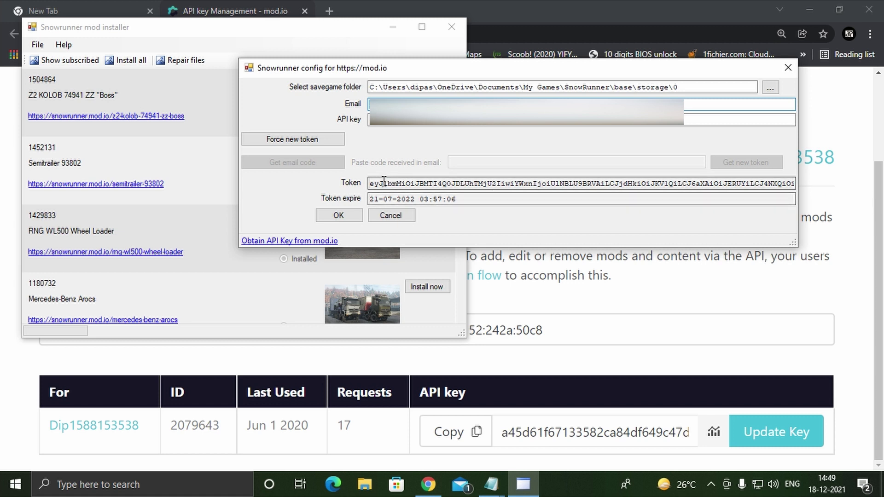
drag(371, 184, 856, 210)
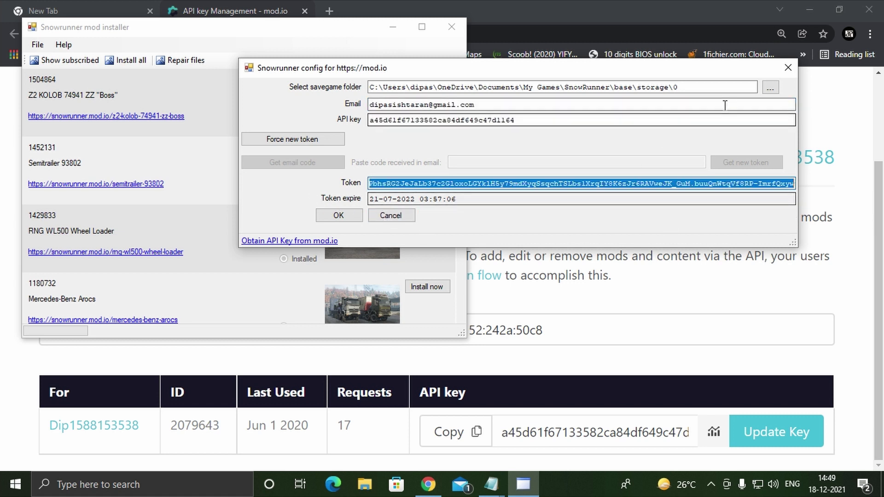
click(788, 70)
click(451, 27)
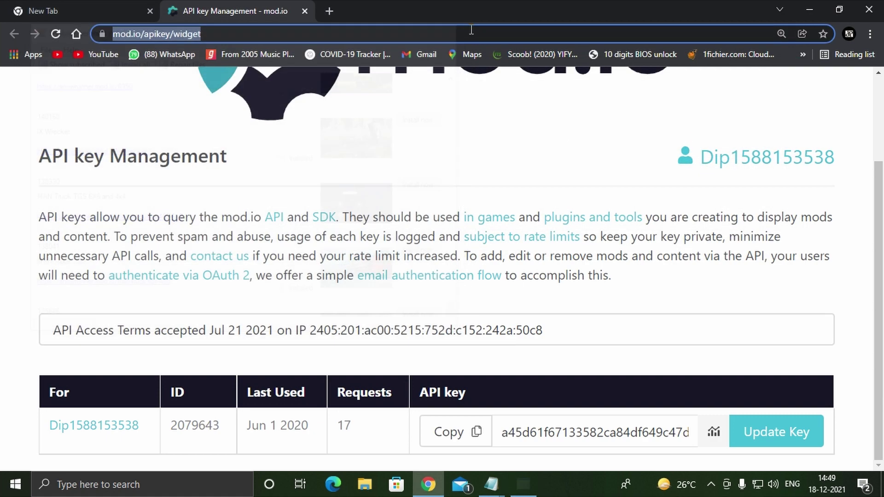
Examine the placeholder fields of authentication.json in Notepad alongside the mod.io API key management page.
click(809, 9)
mouse_move(491, 484)
click(554, 420)
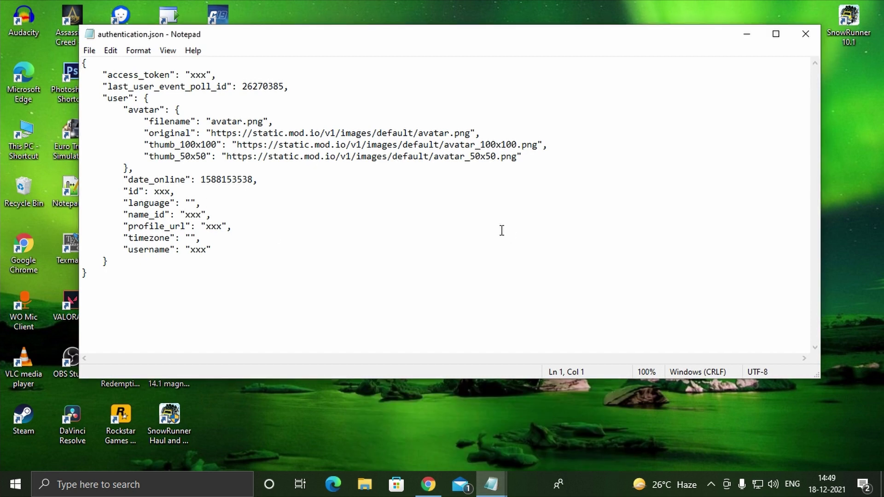
mouse_move(429, 486)
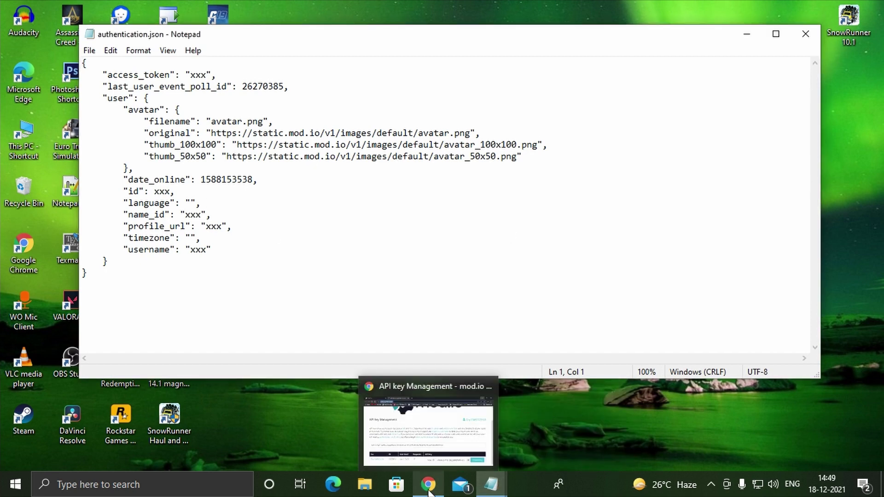
click(424, 437)
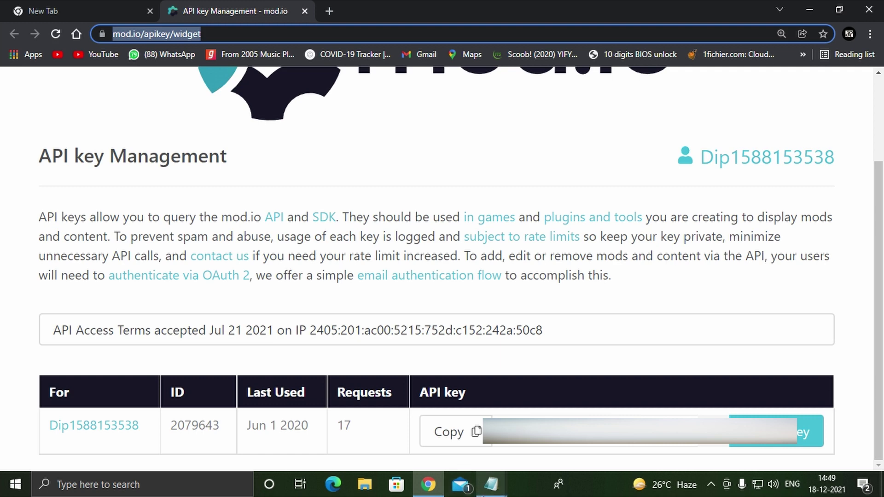
mouse_move(491, 484)
click(554, 421)
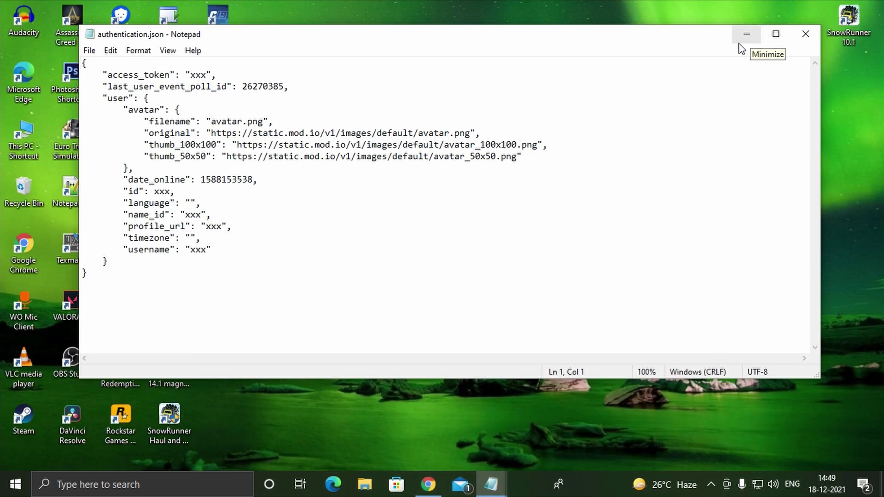
click(740, 35)
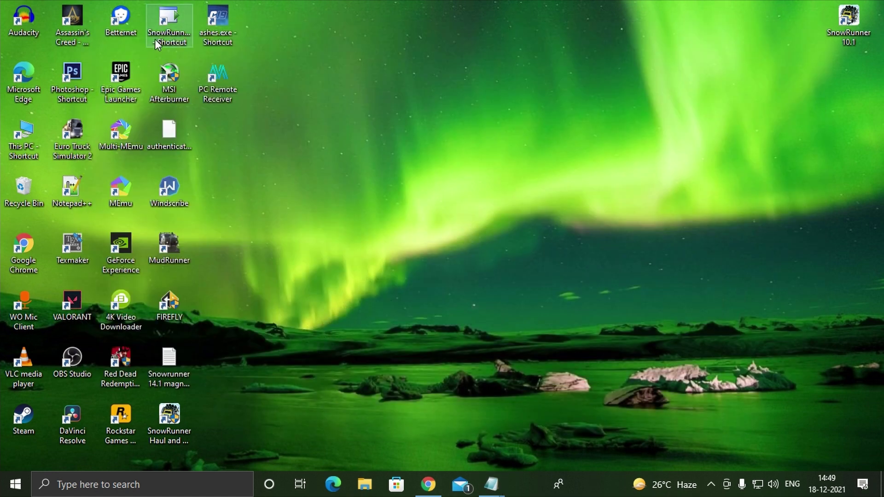
Launch the SnowRunner mod installer, open its mod.io configuration options, and copy the complete access token.
double_click(167, 34)
click(206, 171)
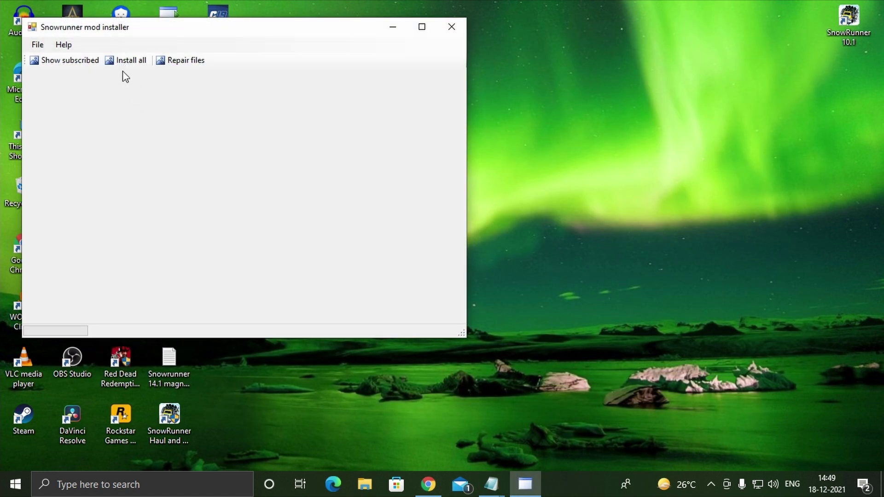
click(38, 44)
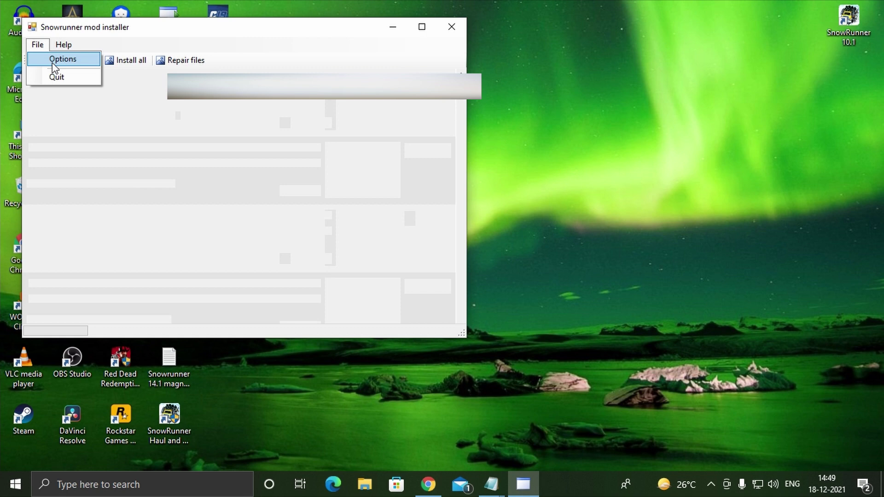
click(61, 59)
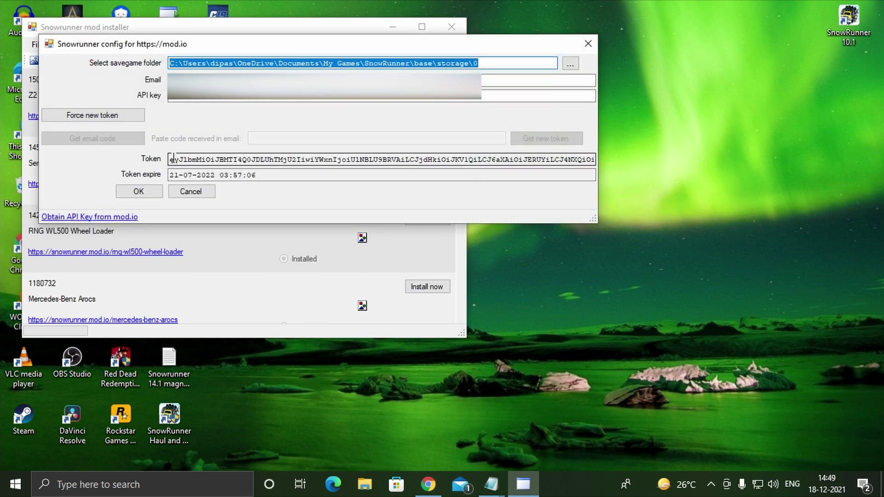
drag(170, 159, 497, 171)
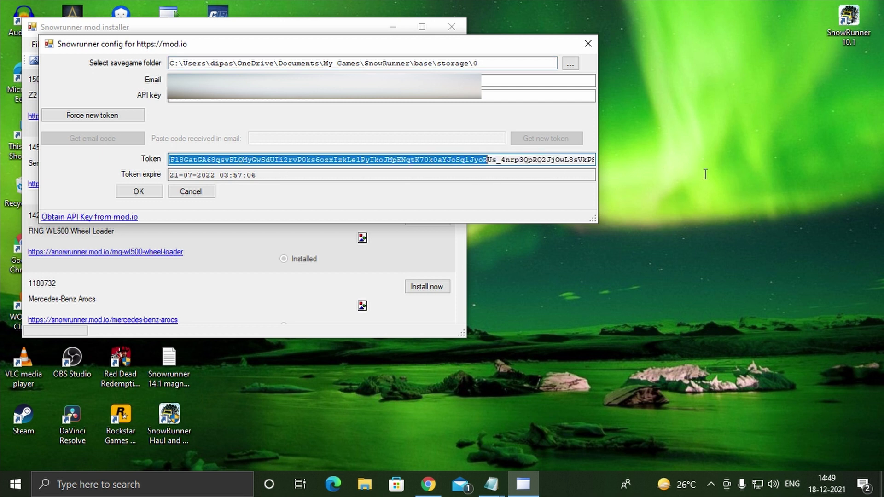
drag(706, 174, 665, 163)
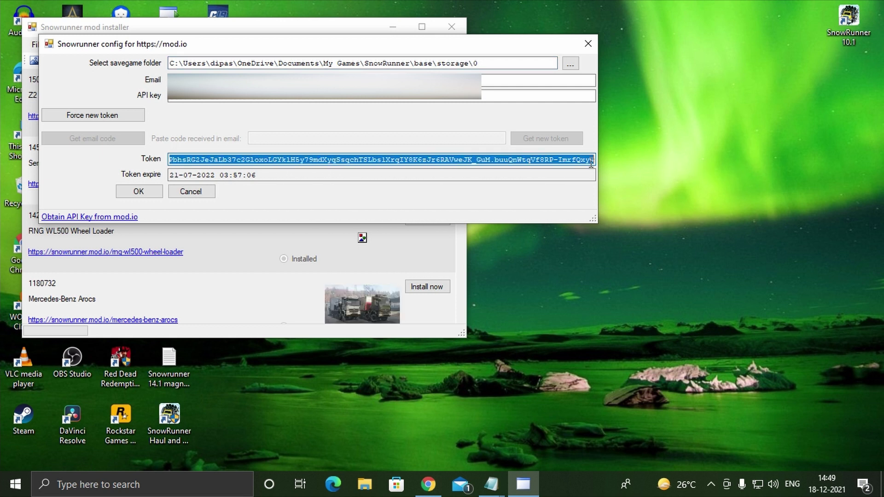
Switch to authentication.json in Notepad and paste the copied token as the access_token value.
click(492, 484)
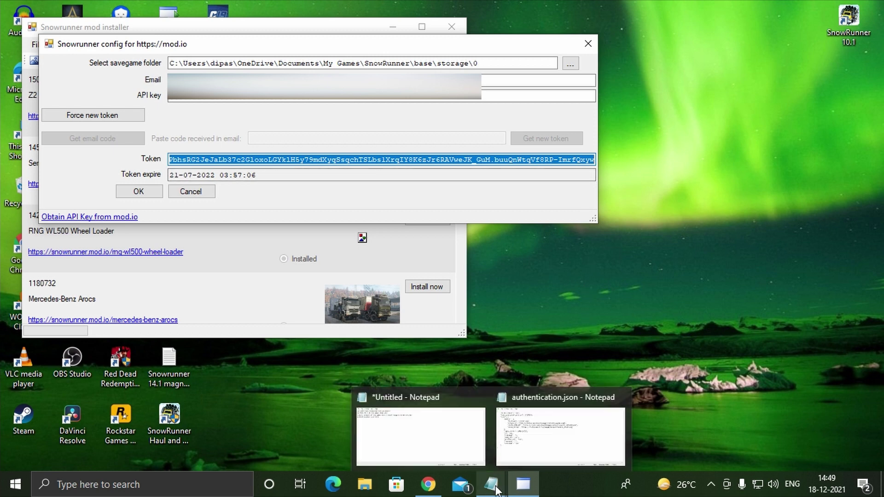
click(559, 432)
drag(191, 75, 207, 76)
key(ctrl+v)
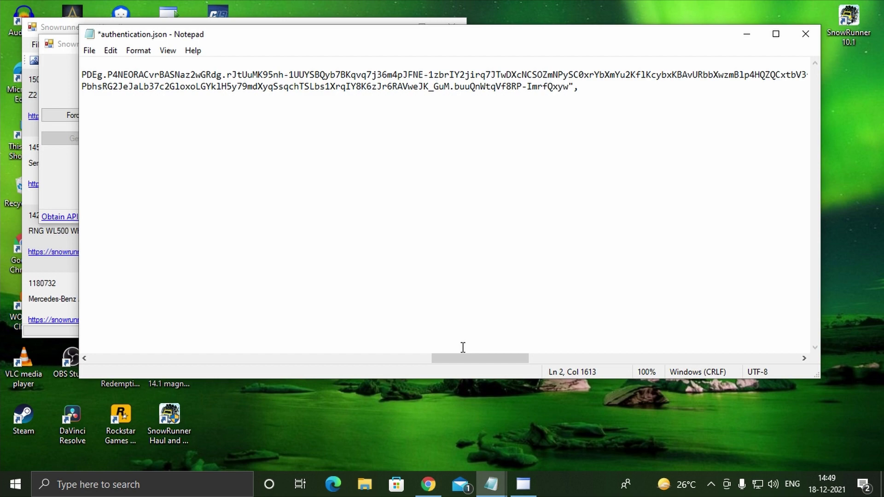
drag(463, 359, 115, 361)
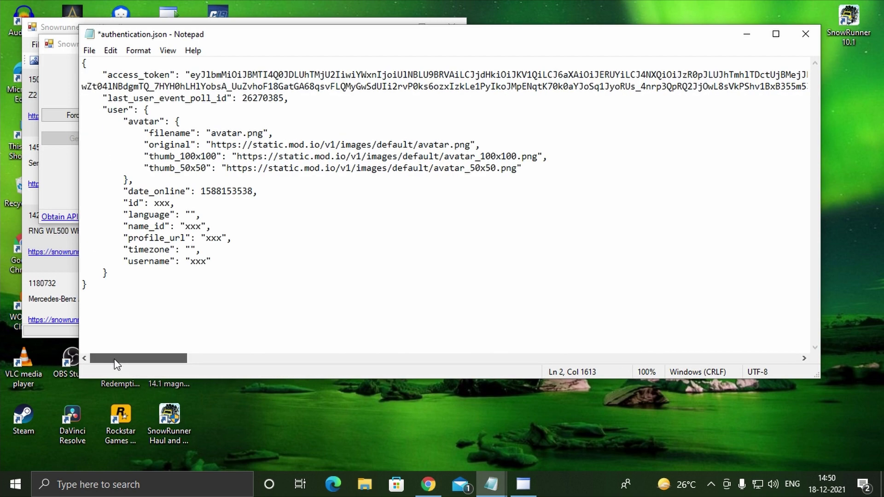
Switch to Chrome, go to mod.io, and open the API access page of the signed-in profile.
click(427, 485)
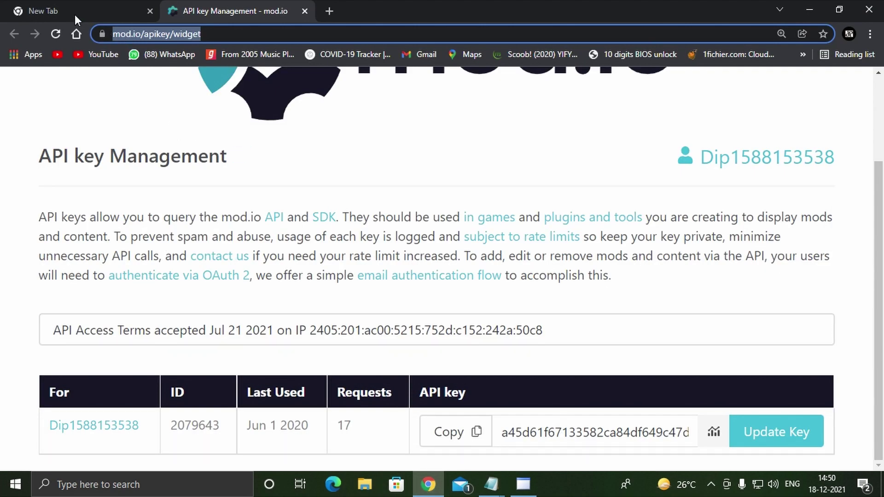
click(76, 14)
text(mod.io)
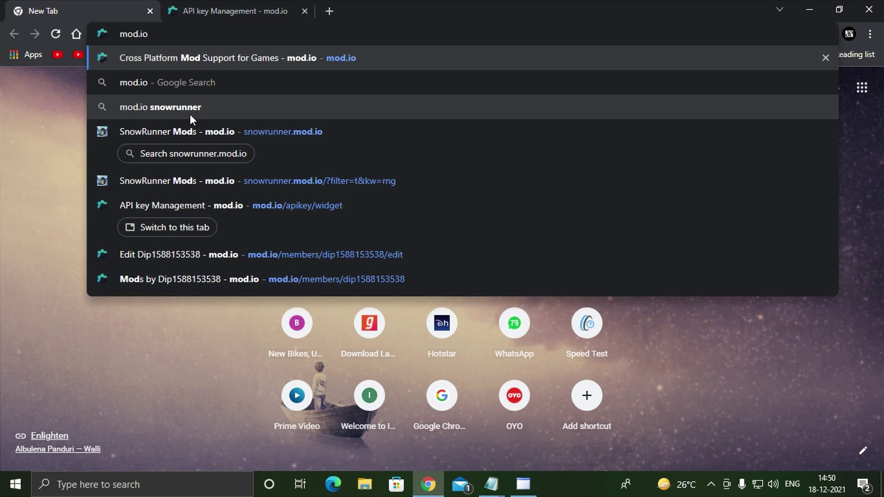
key(Return)
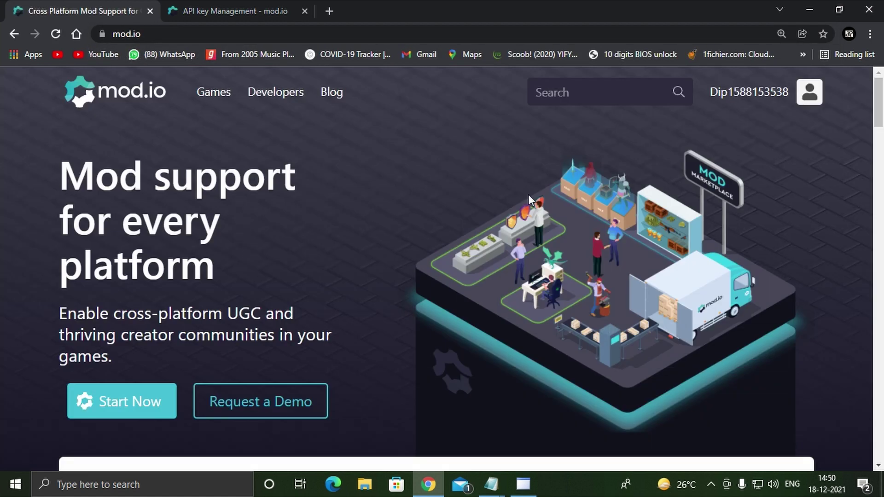
click(779, 100)
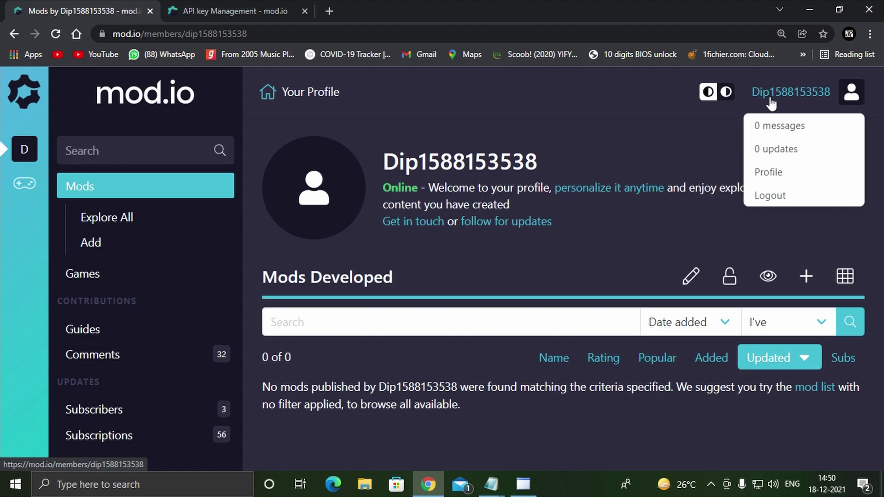
scroll(92, 387, down, 3)
scroll(113, 388, down, 2)
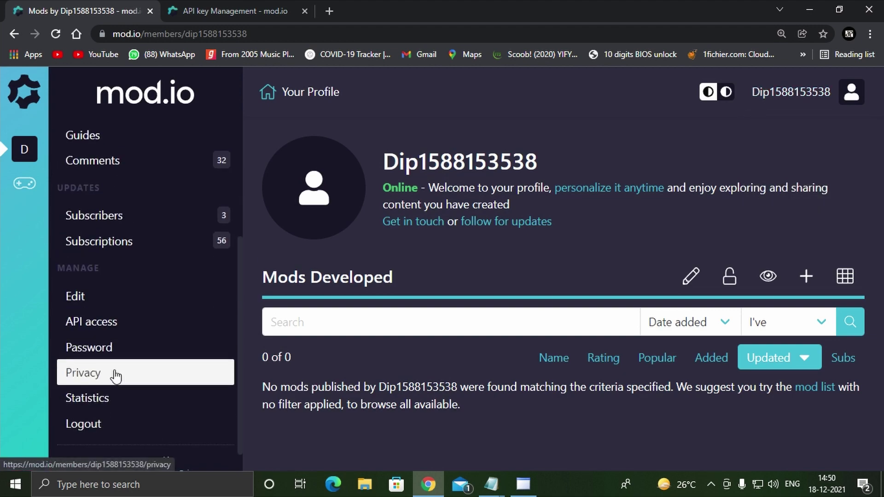
click(120, 326)
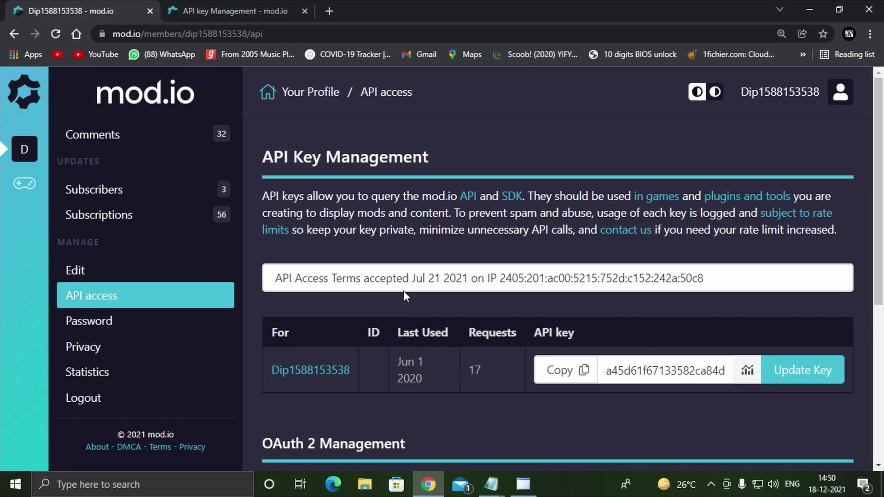
Copy the member number from the OAuth 2 client name and paste it over the id placeholder in authentication.json.
scroll(403, 291, down, 5)
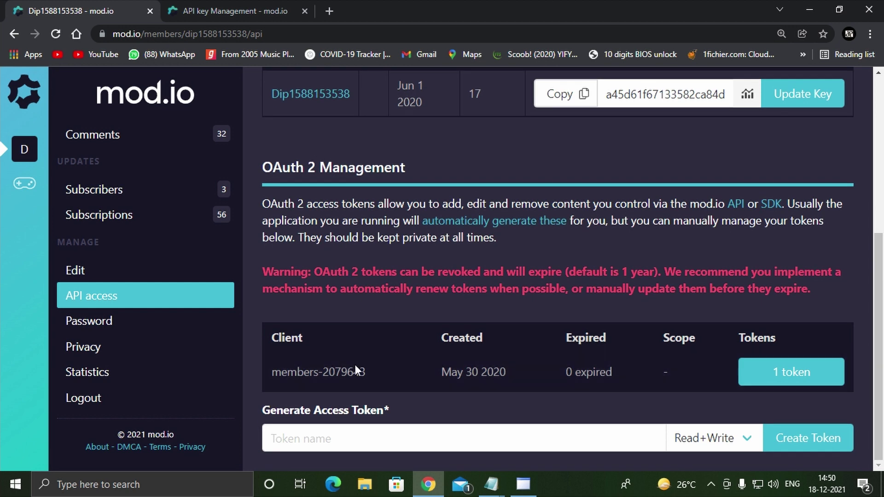
drag(325, 368, 360, 370)
right_click(340, 375)
click(353, 384)
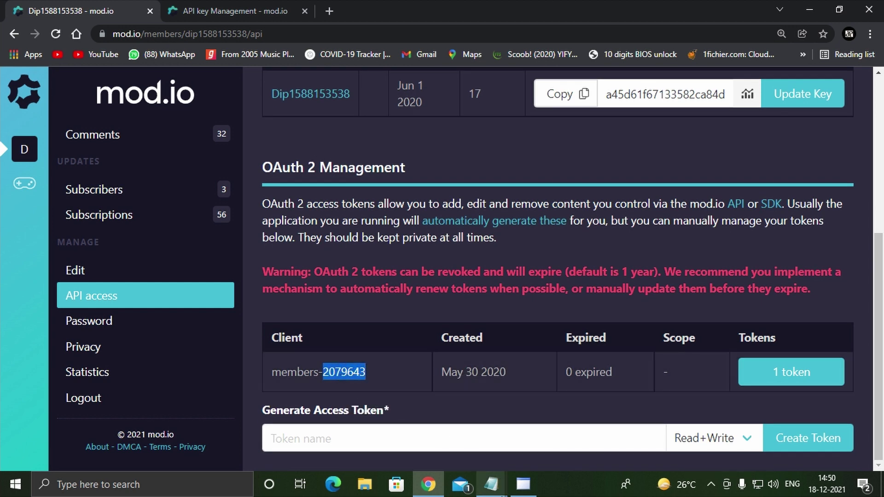
mouse_move(492, 484)
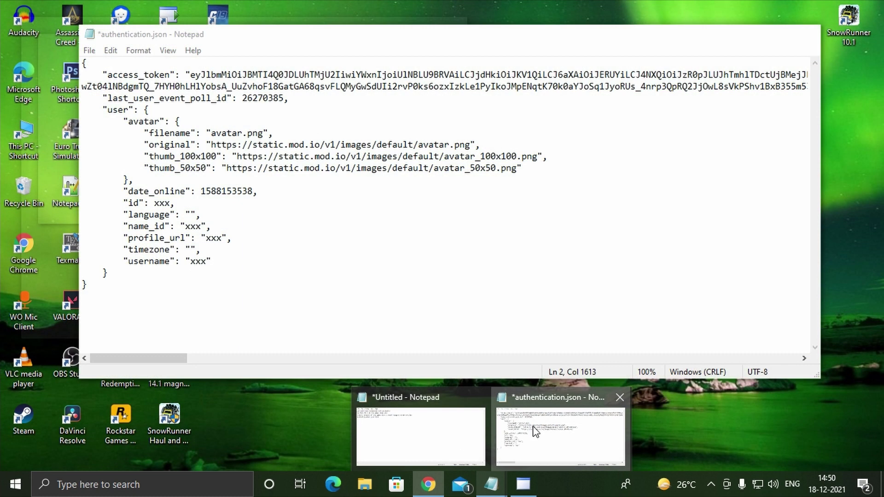
click(500, 441)
click(155, 204)
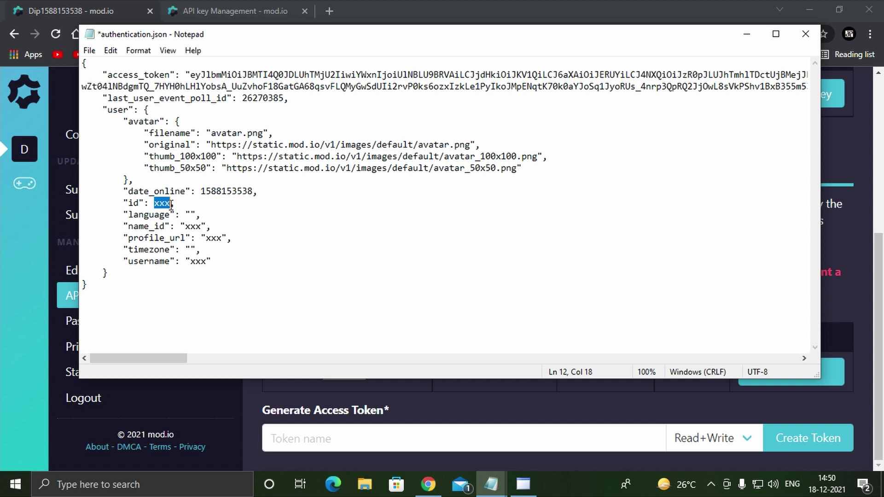
key(ctrl+v)
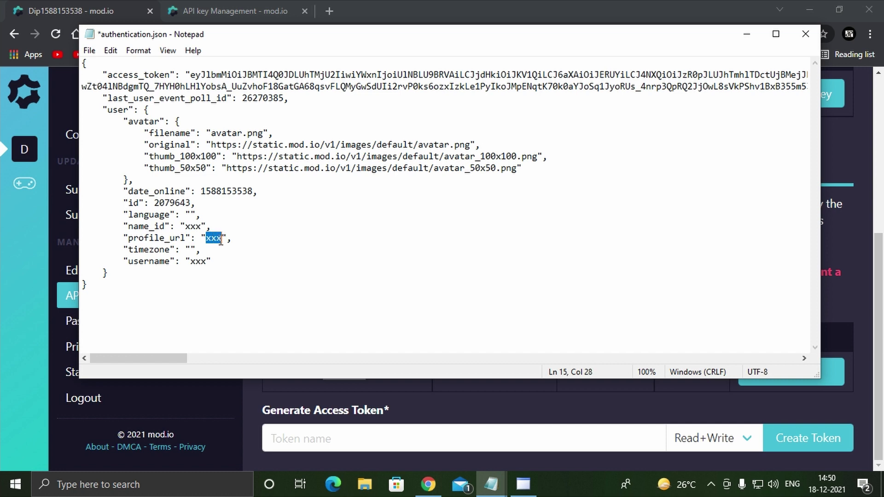
Open the mod.io profile's edit page in Chrome and copy the Profile URL value.
click(241, 424)
click(89, 271)
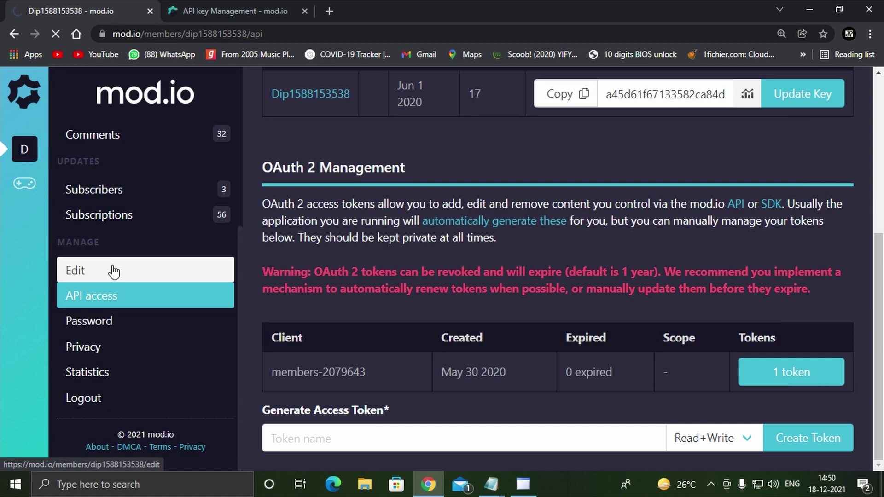
scroll(333, 266, down, 8)
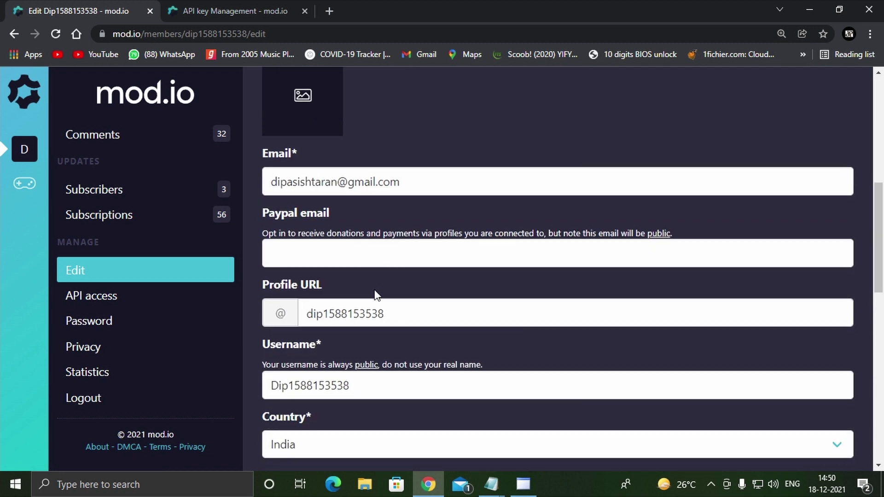
drag(306, 314, 385, 316)
right_click(369, 313)
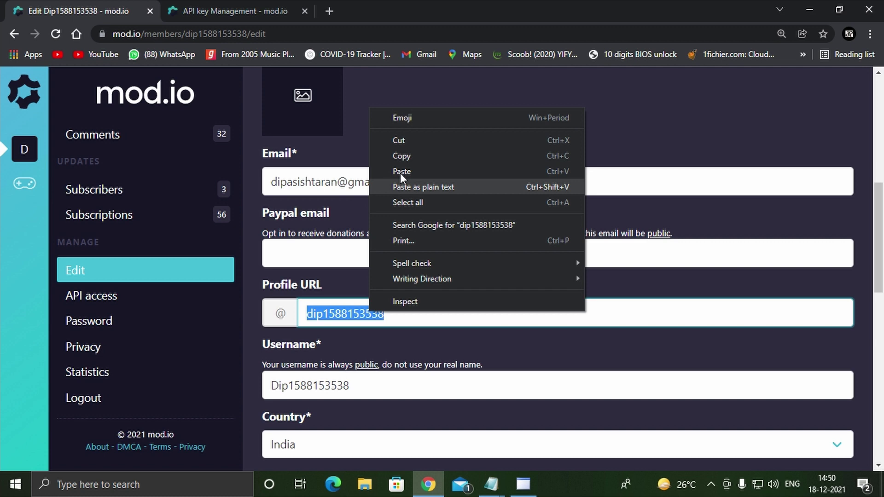
click(400, 159)
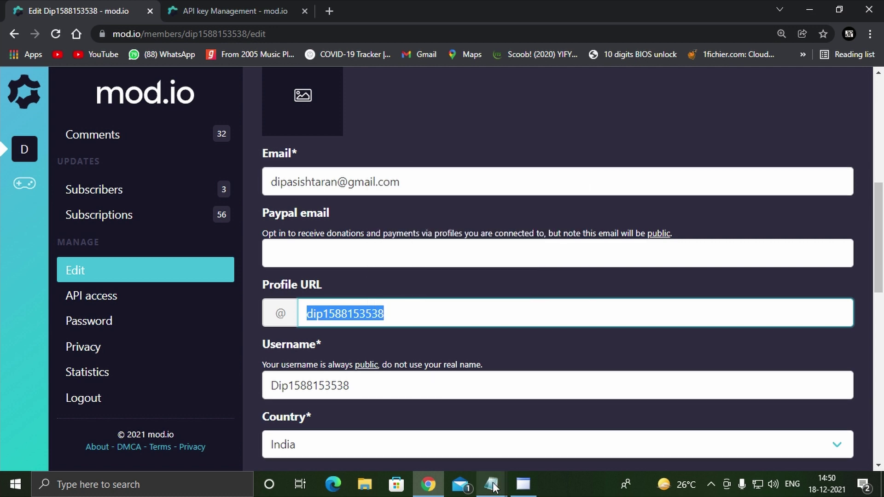
Replace the name_id placeholder in authentication.json with the copied Profile URL value.
mouse_move(492, 485)
click(567, 426)
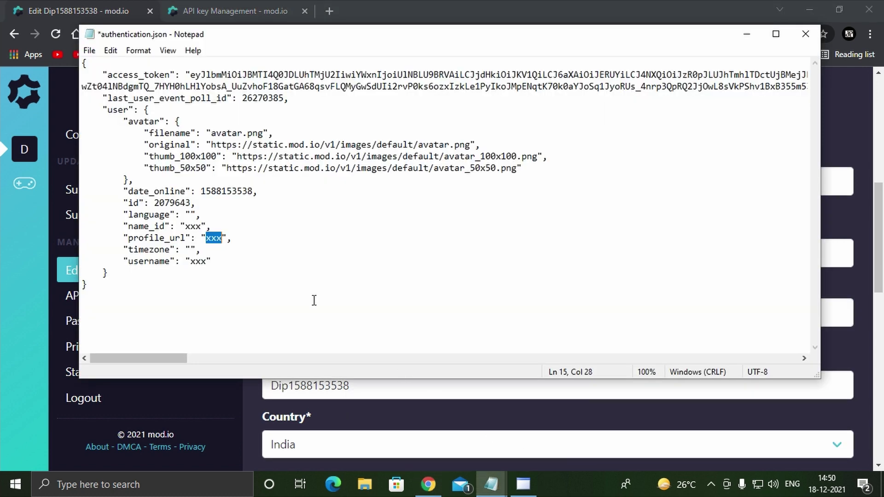
drag(187, 226, 198, 226)
right_click(198, 225)
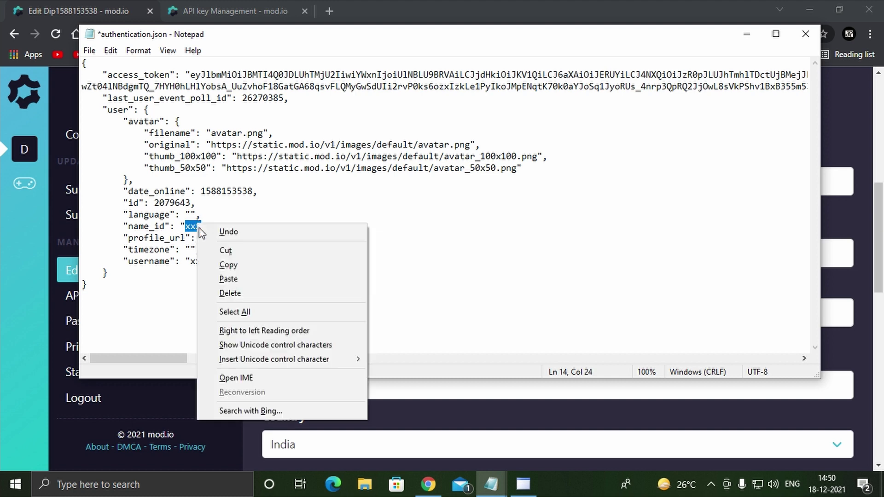
click(229, 279)
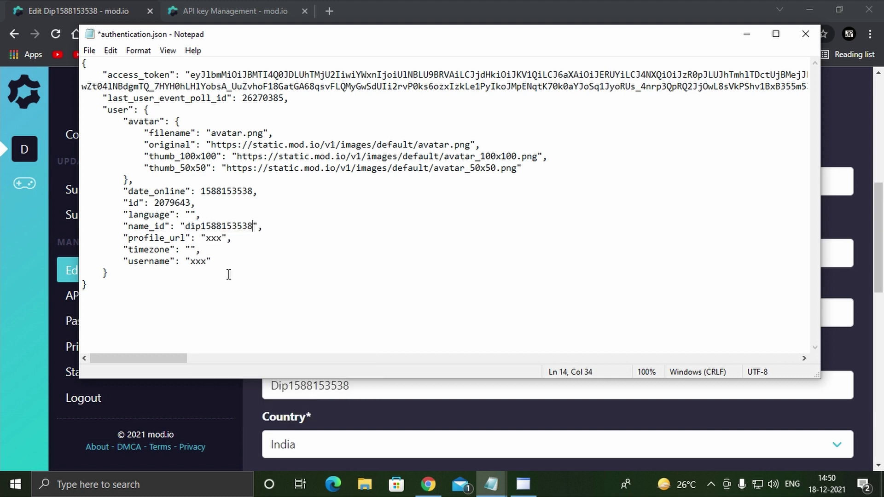
click(28, 335)
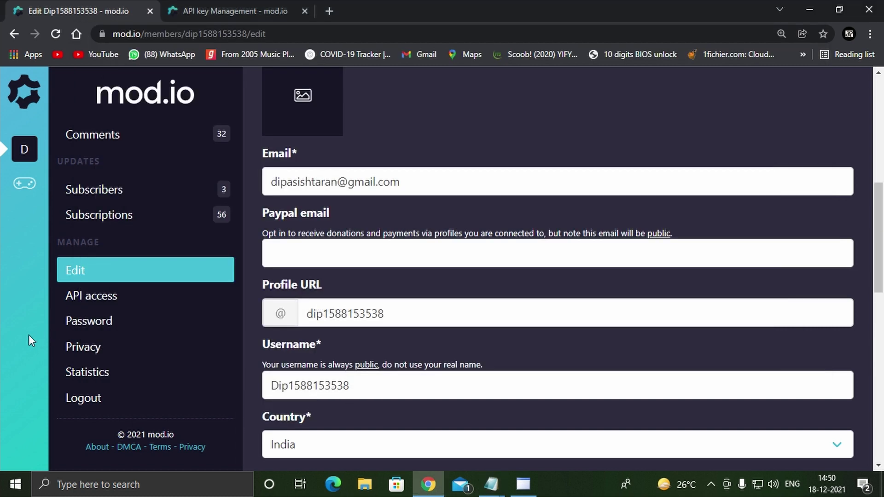
click(159, 107)
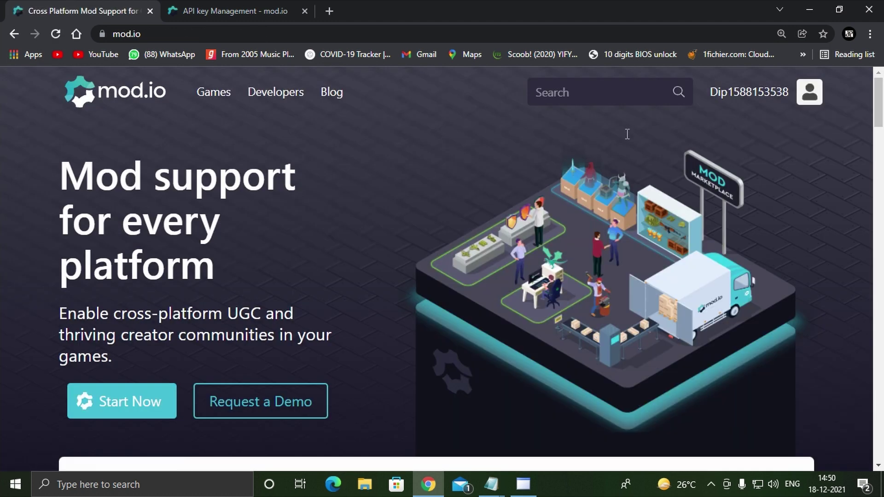
click(740, 97)
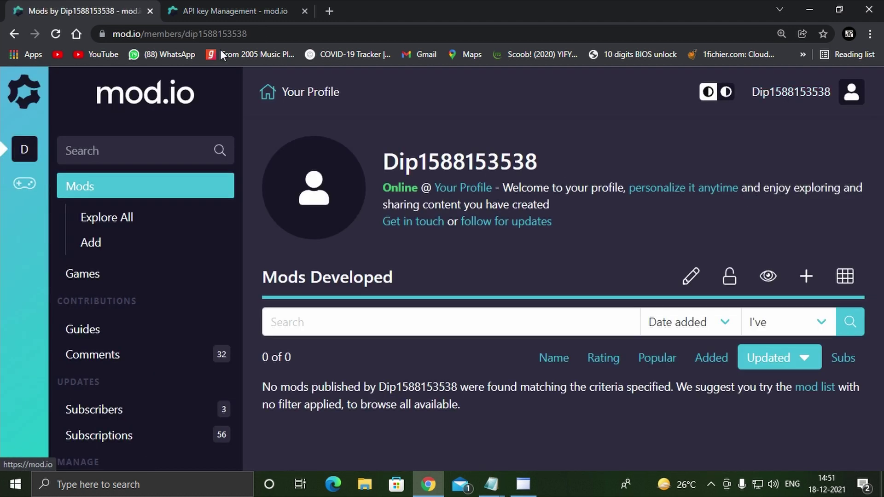
drag(260, 34, 94, 36)
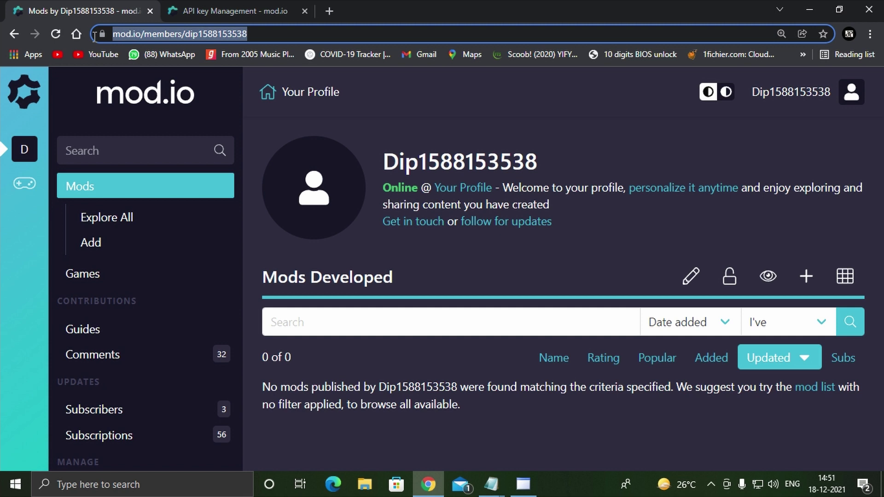
right_click(266, 31)
click(247, 33)
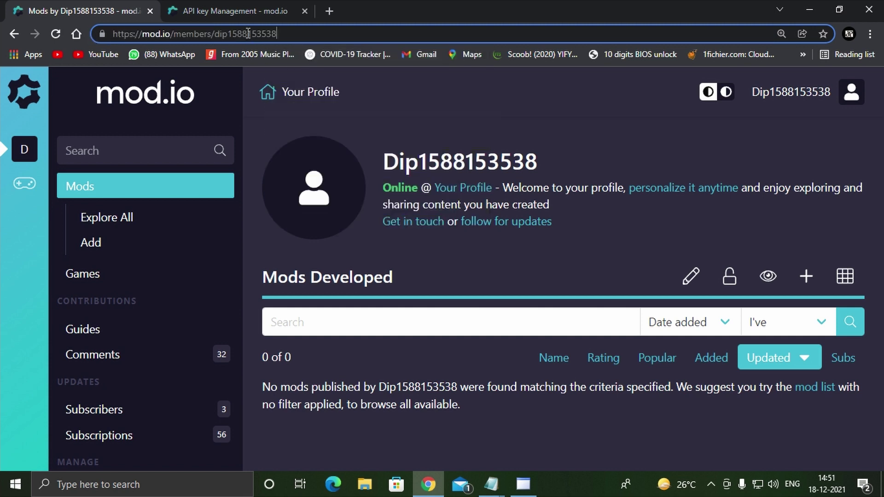
drag(279, 35, 100, 48)
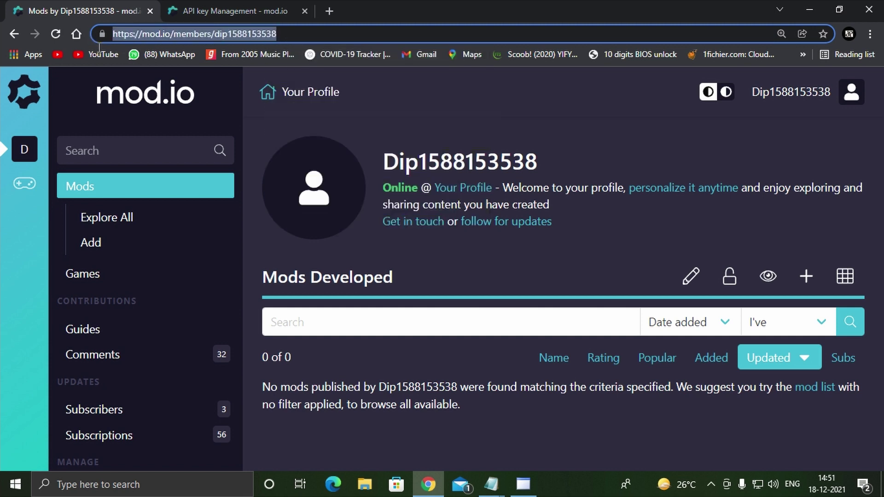
right_click(146, 35)
click(187, 121)
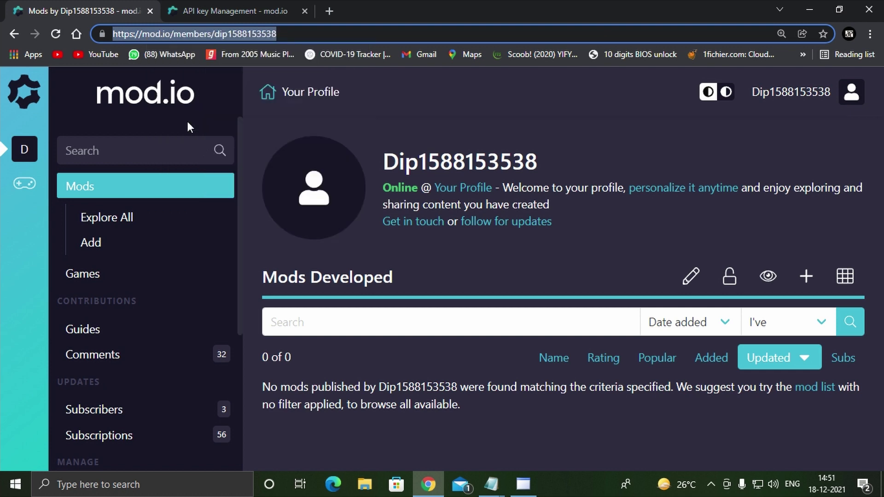
mouse_move(491, 483)
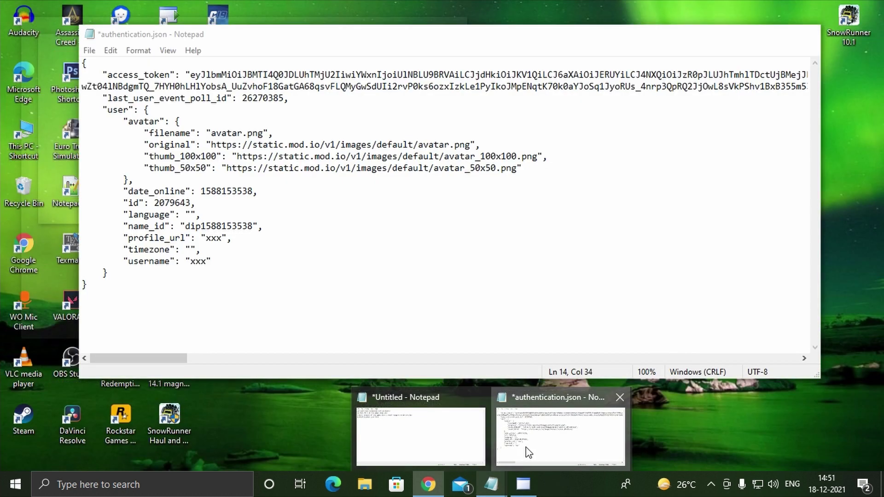
click(529, 452)
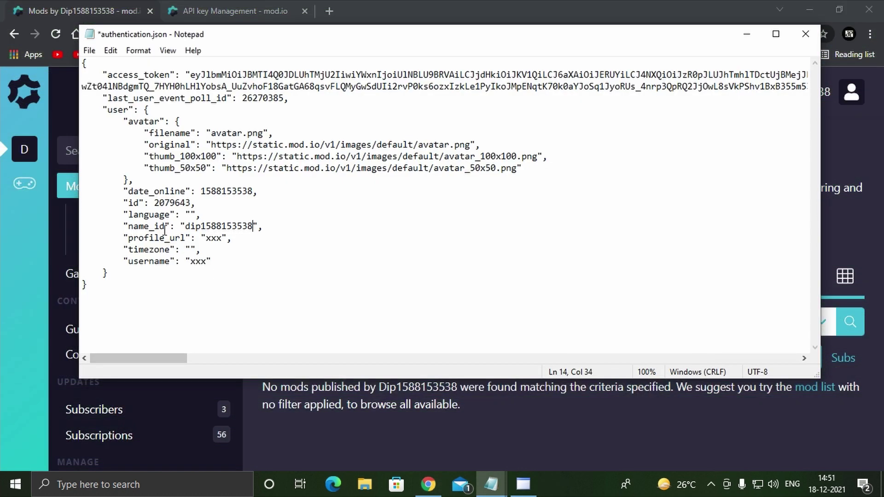
Replace the profile_url placeholder in authentication.json with the copied mod.io profile address.
right_click(214, 244)
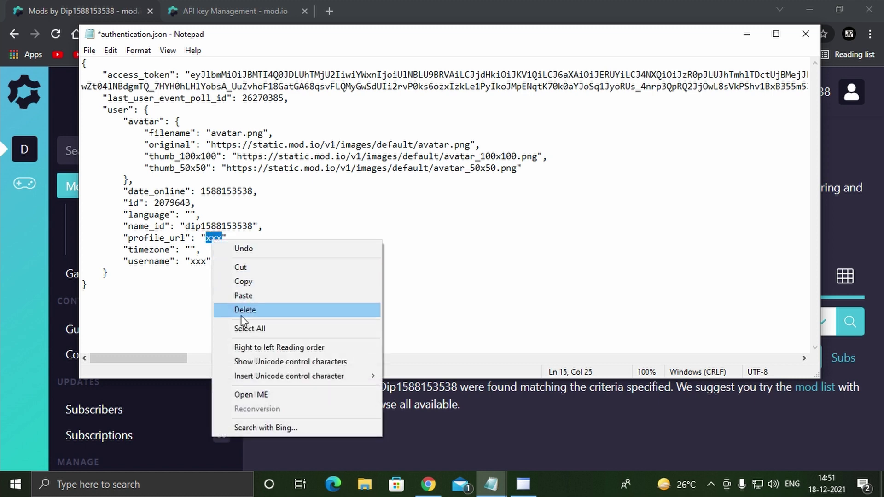
click(244, 296)
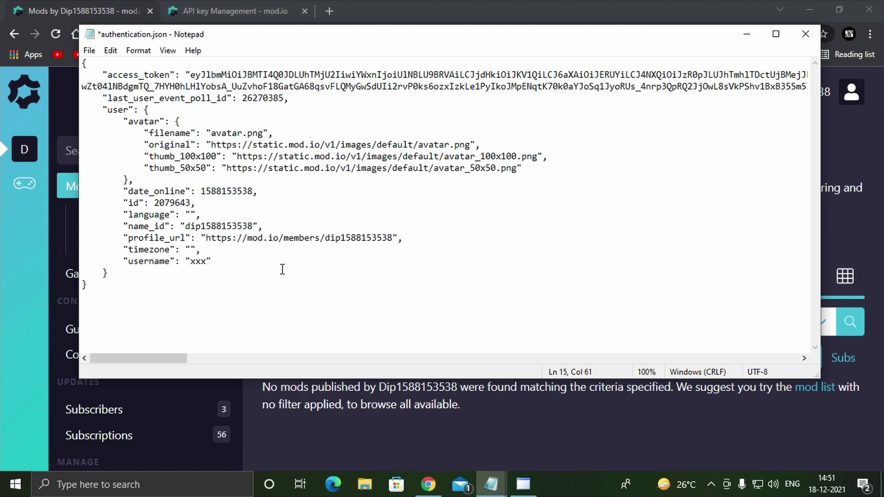
Copy the username heading from the mod.io profile page in Chrome and paste it over the username placeholder in authentication.json.
click(278, 441)
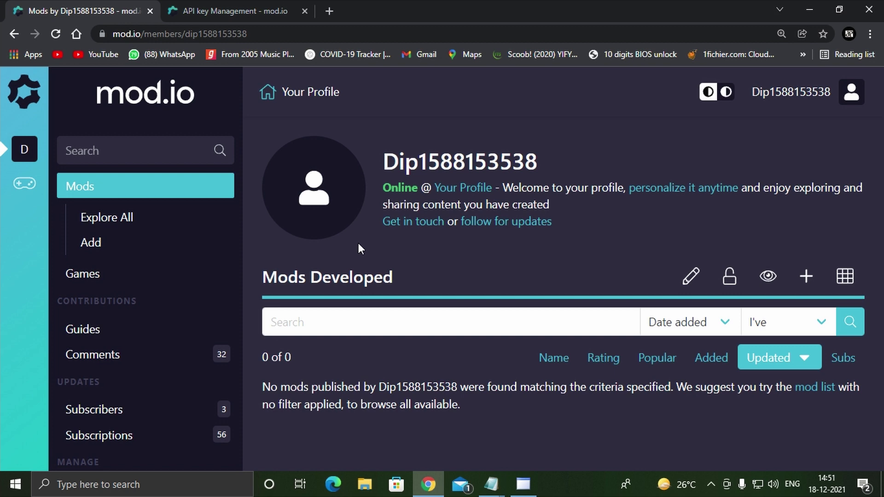
drag(384, 162, 536, 168)
right_click(524, 166)
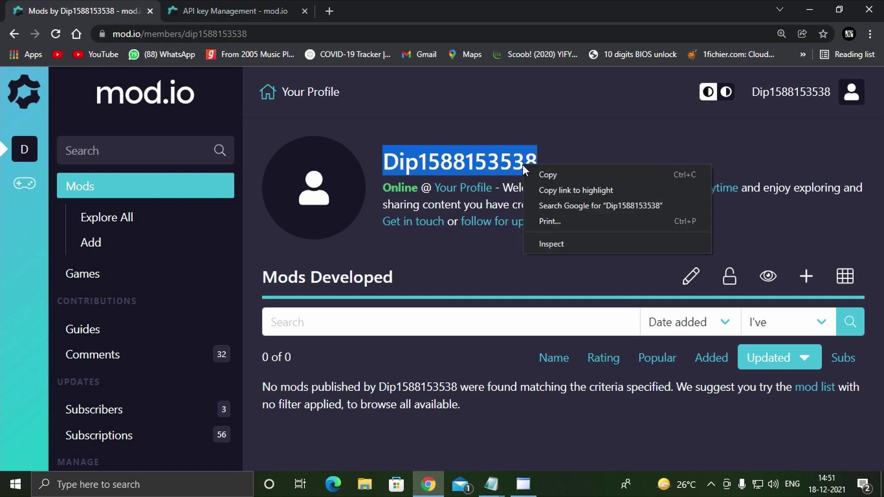
click(539, 176)
mouse_move(491, 485)
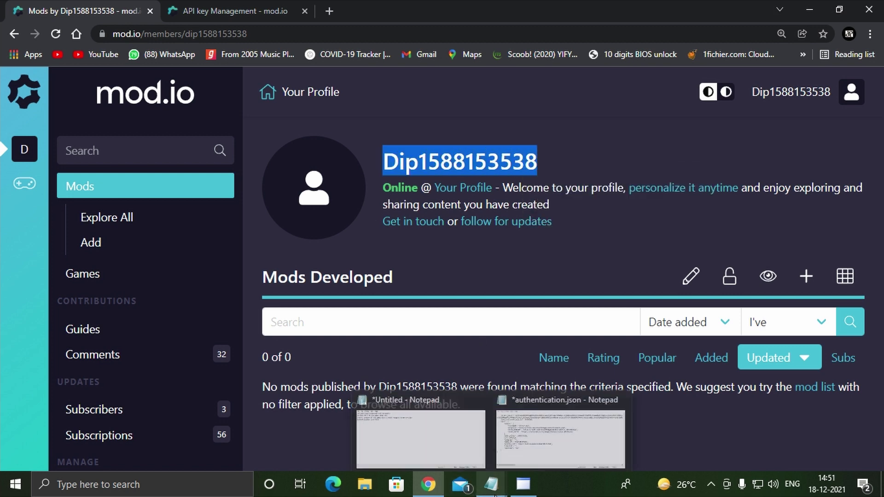
click(561, 435)
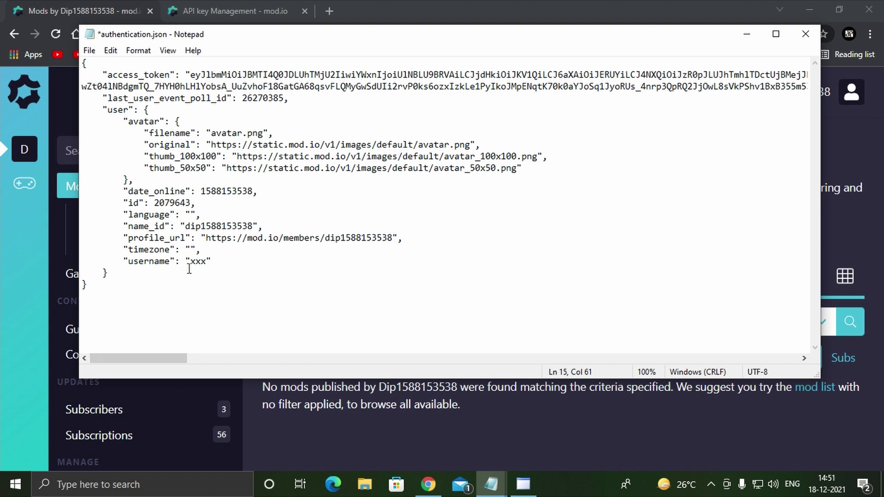
drag(192, 261, 206, 262)
right_click(205, 262)
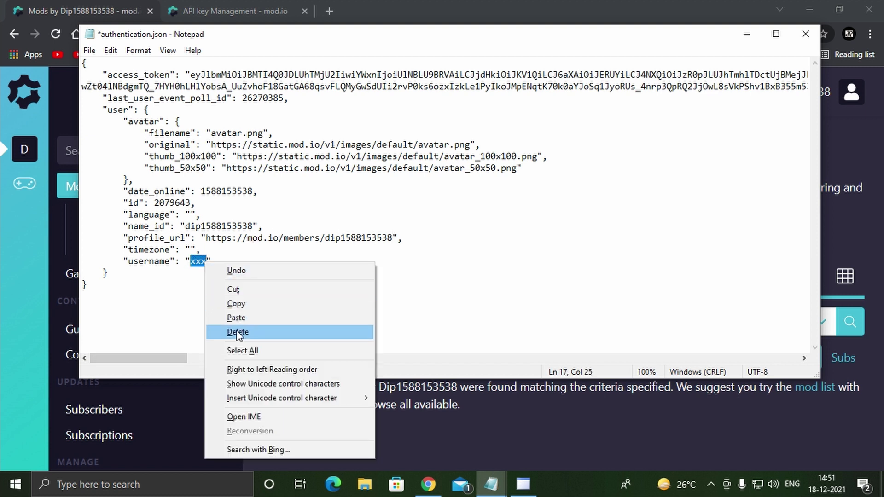
click(237, 318)
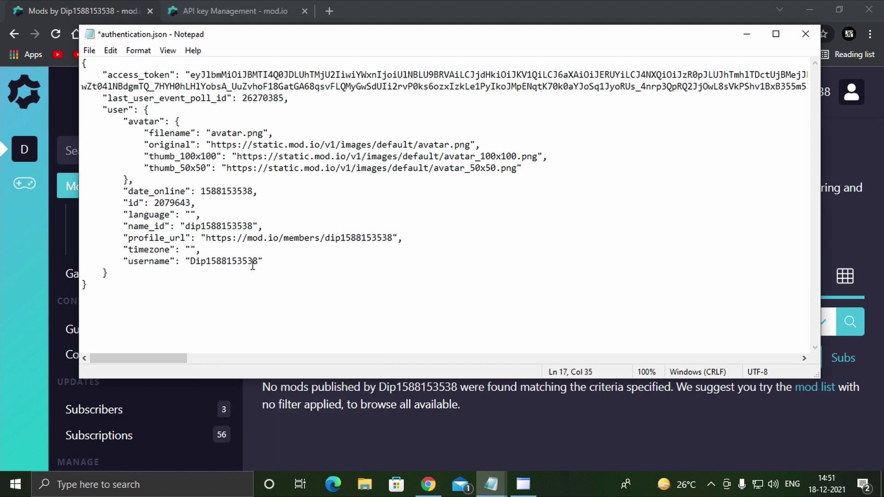
Close authentication.json in Notepad without saving the changes.
click(806, 34)
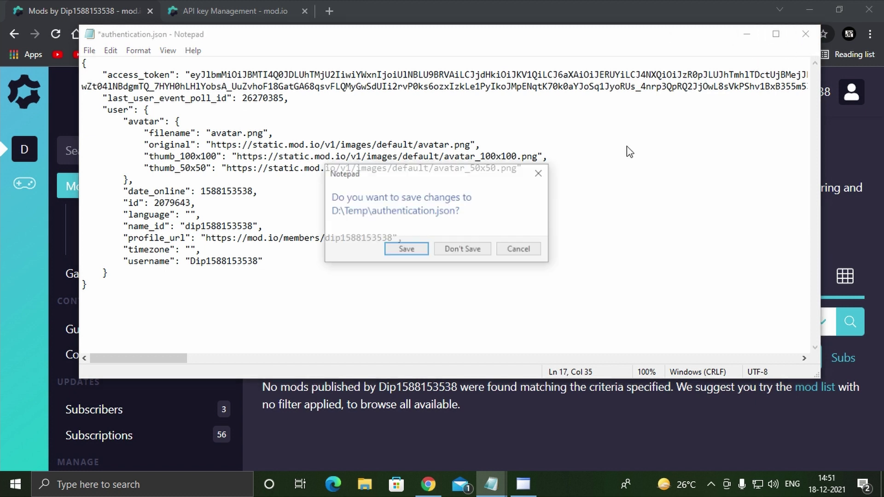
click(540, 174)
click(806, 35)
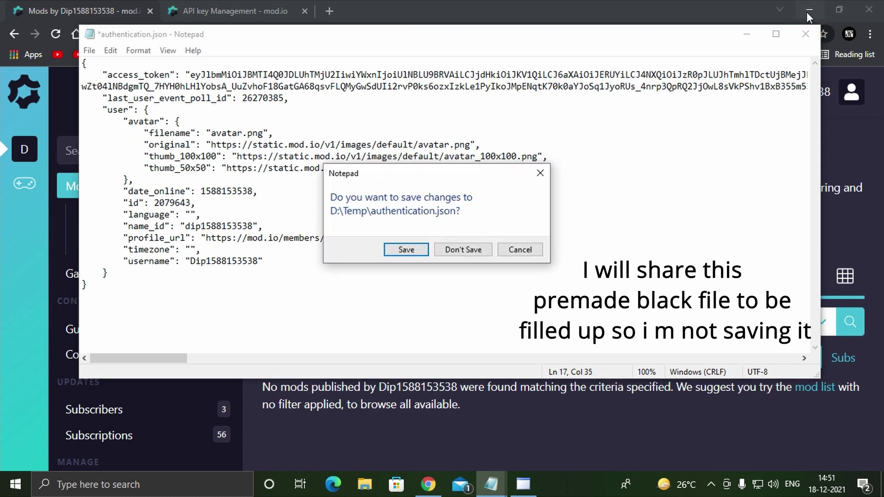
click(522, 249)
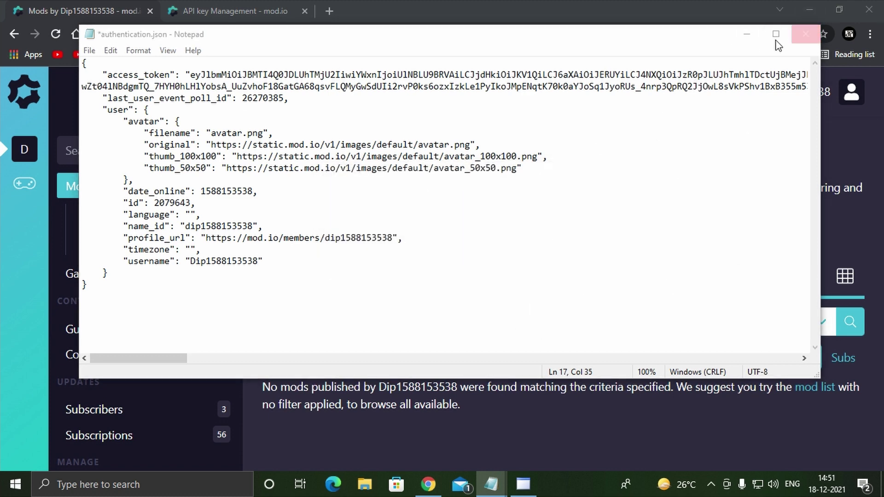
click(805, 35)
click(460, 249)
Clear the desktop by minimizing Chrome, closing the Snowrunner config window and minimizing the mod installer.
click(813, 15)
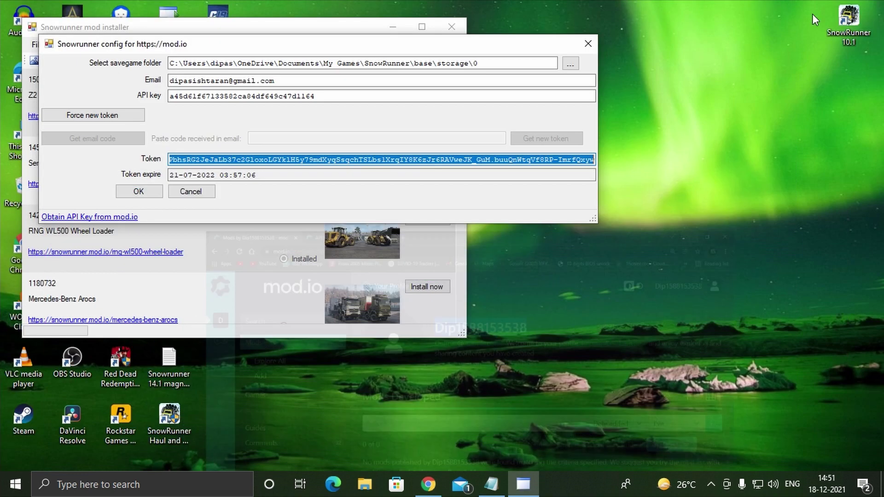
click(588, 44)
click(393, 28)
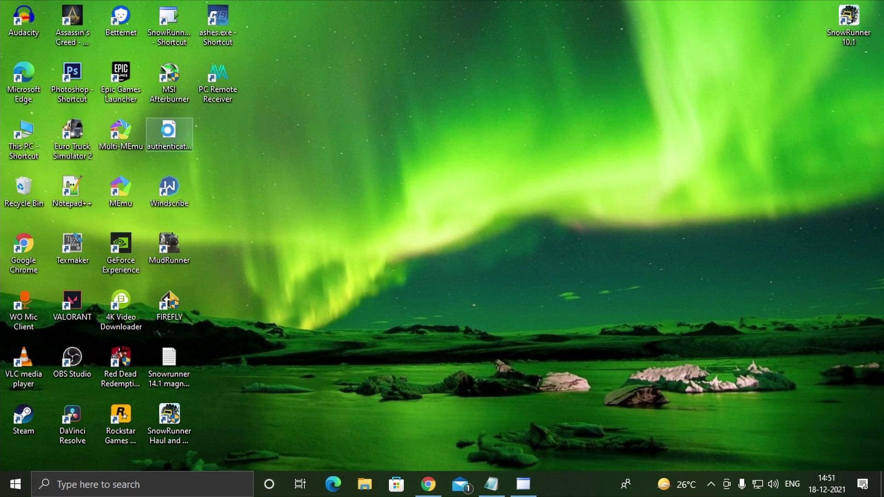
Set the authentication.json file on the desktop to read-only and apply the change.
right_click(168, 132)
click(226, 422)
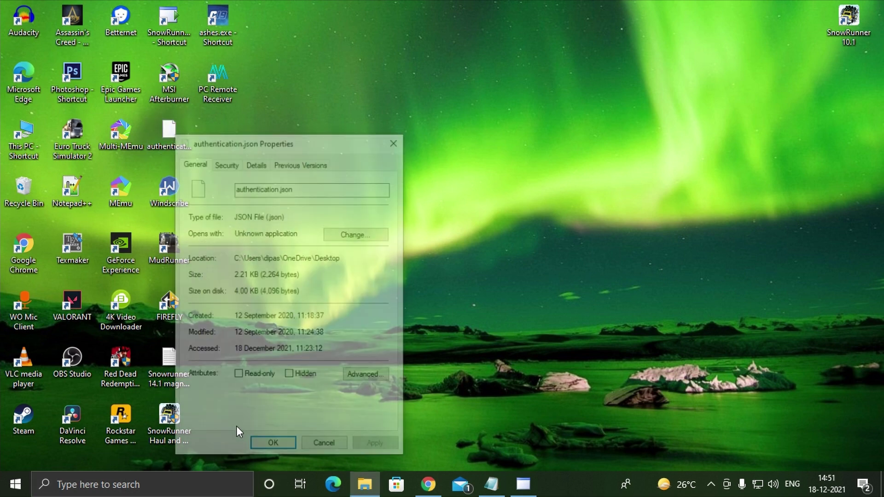
click(242, 378)
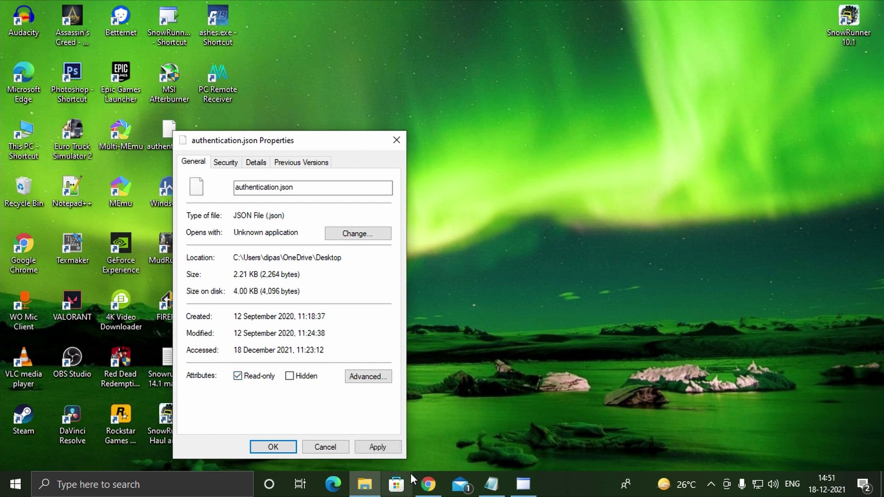
click(371, 448)
click(275, 447)
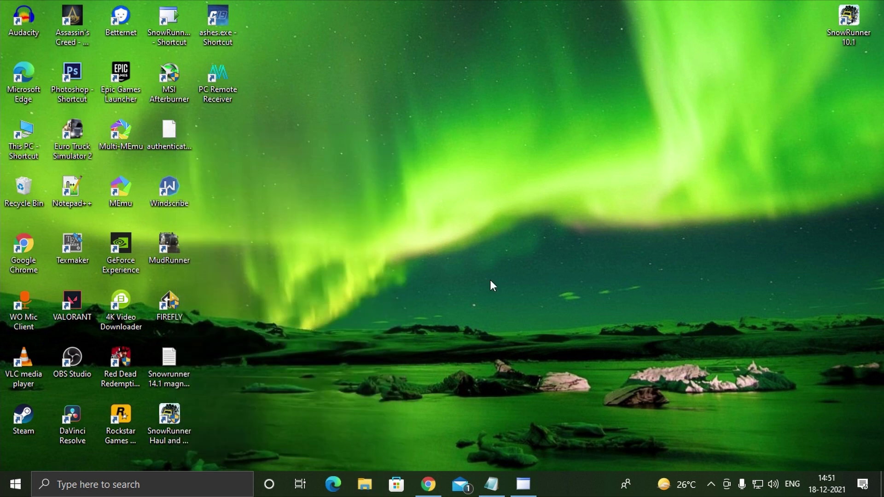
Copy authentication.json from the desktop and open the Documents\My Games\SnowRunner\base\Mods\.modio folder in File Explorer.
right_click(162, 137)
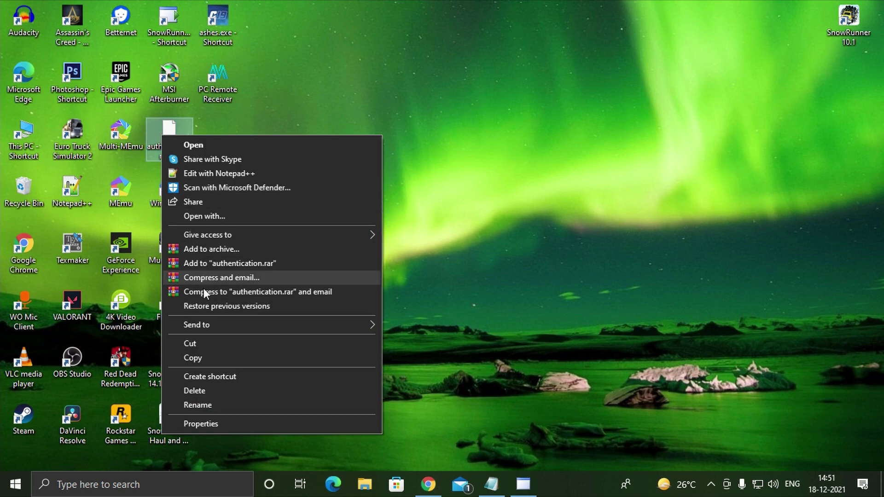
click(192, 358)
click(365, 484)
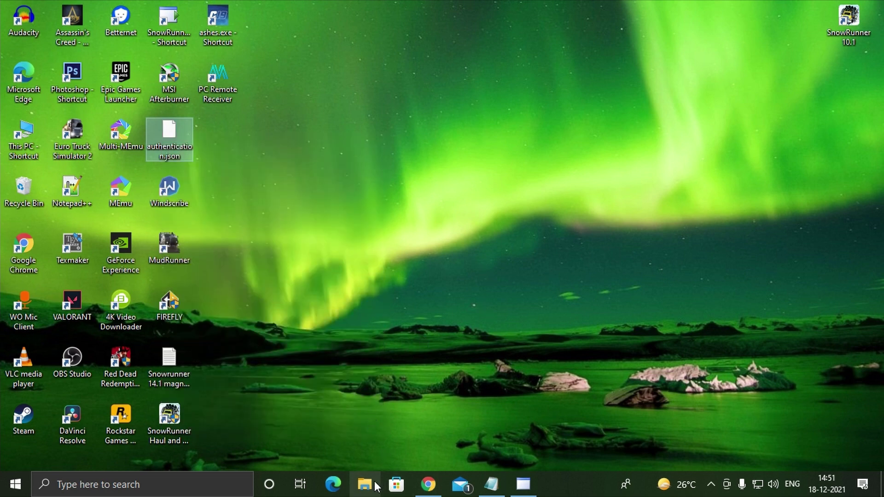
scroll(160, 409, down, 1)
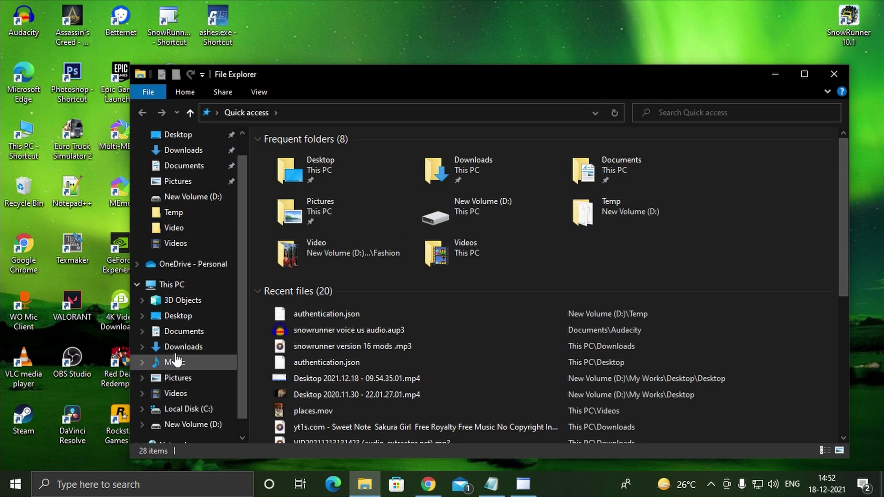
click(178, 332)
scroll(336, 253, down, 2)
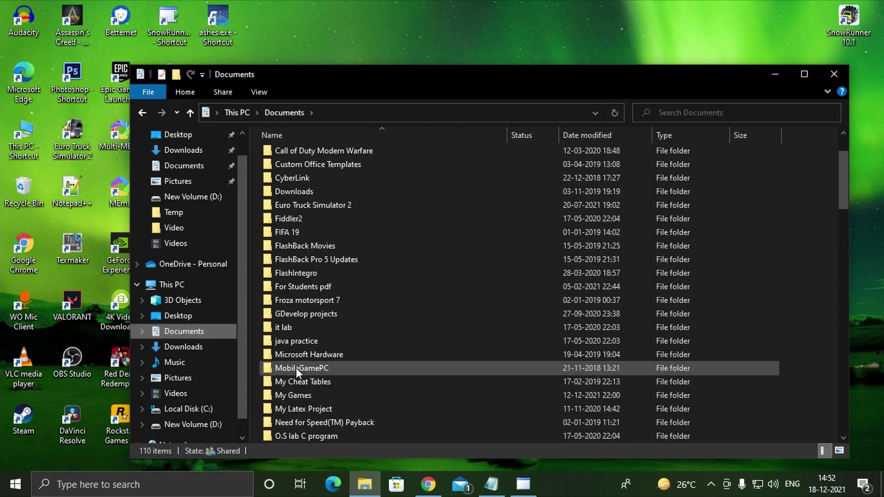
double_click(290, 397)
double_click(304, 226)
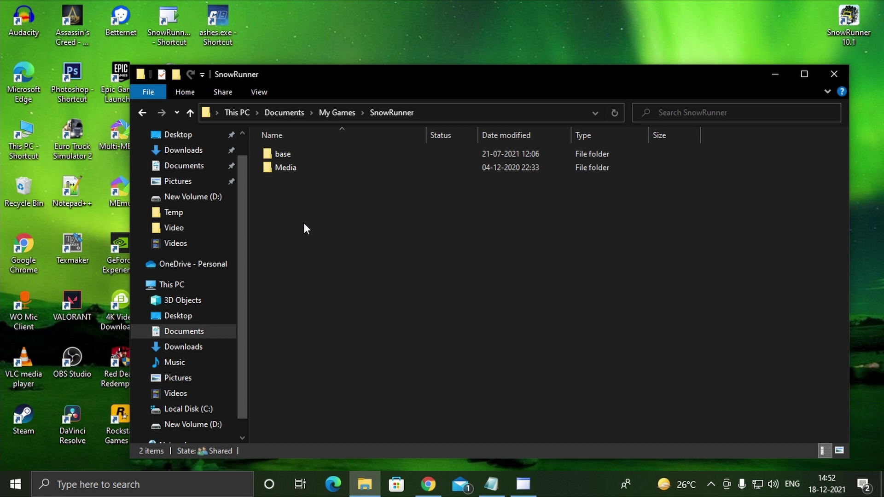
double_click(287, 156)
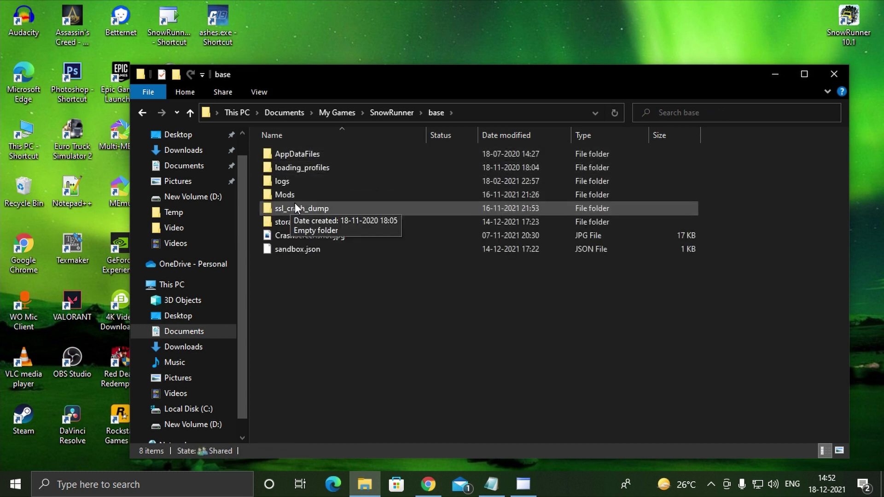
double_click(290, 195)
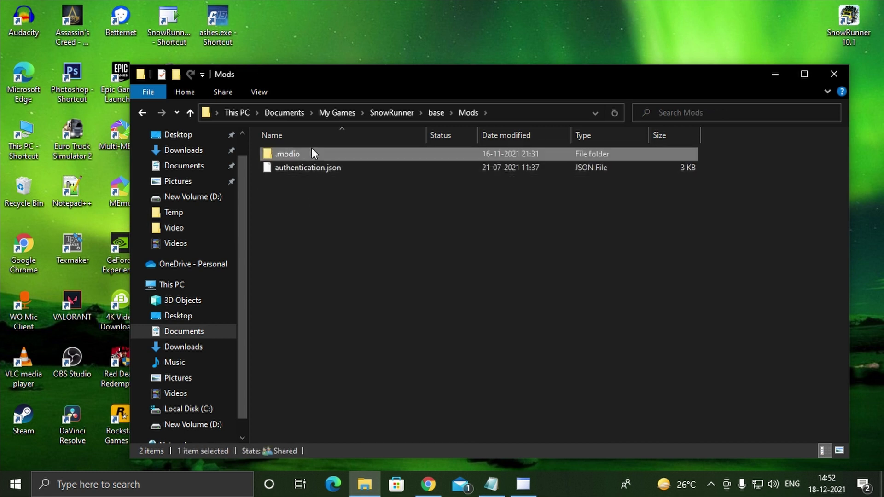
double_click(318, 153)
Check the Read-only attribute of authentication.json in the .modio folder, leaving it as is, and close File Explorer.
right_click(322, 389)
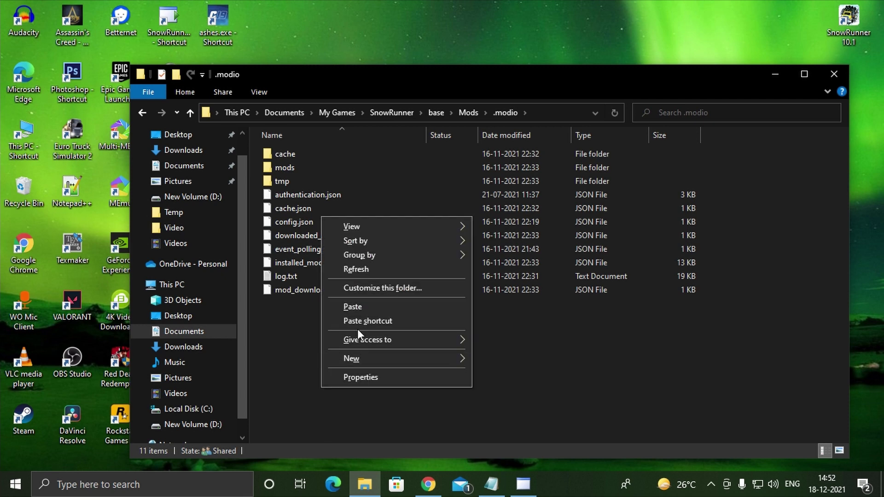
click(260, 344)
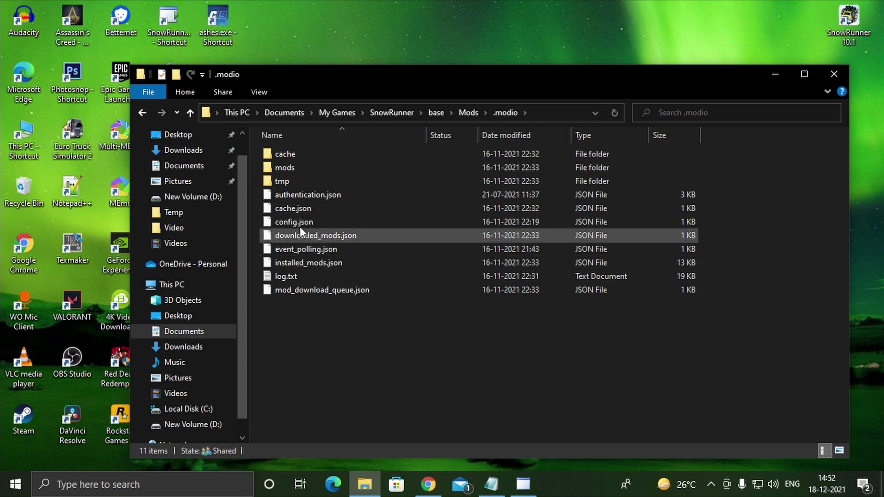
right_click(356, 199)
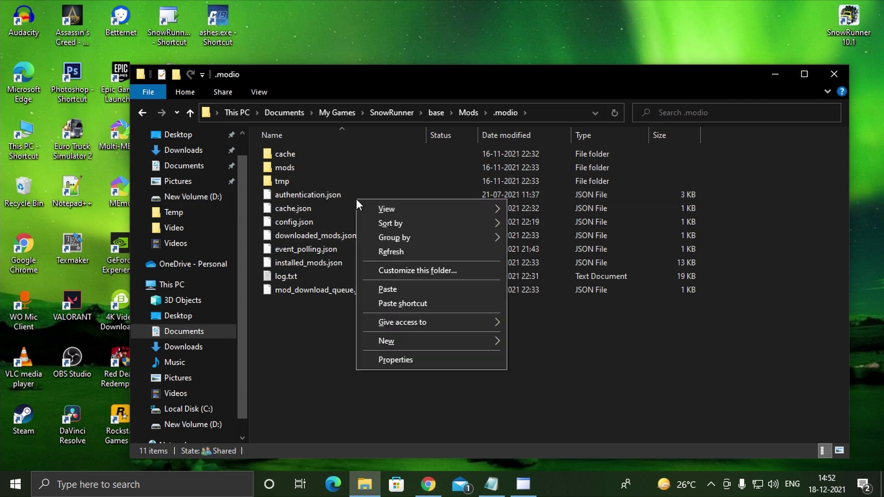
click(328, 195)
right_click(328, 195)
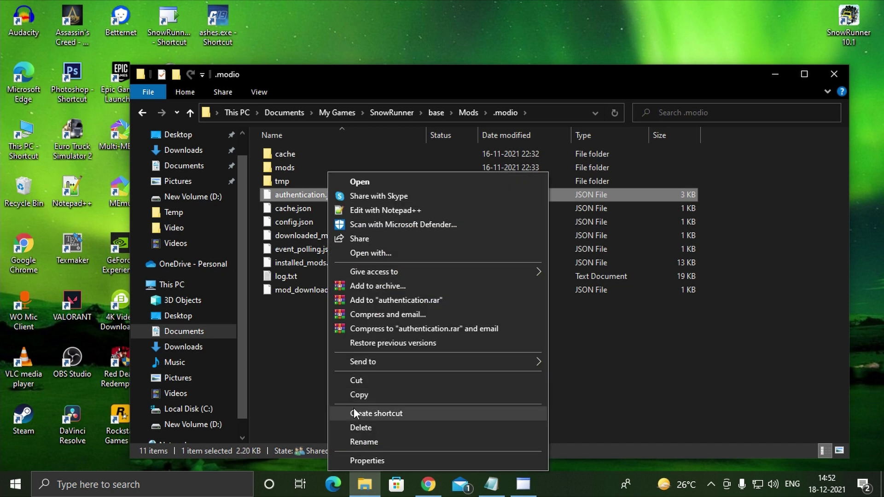
click(371, 454)
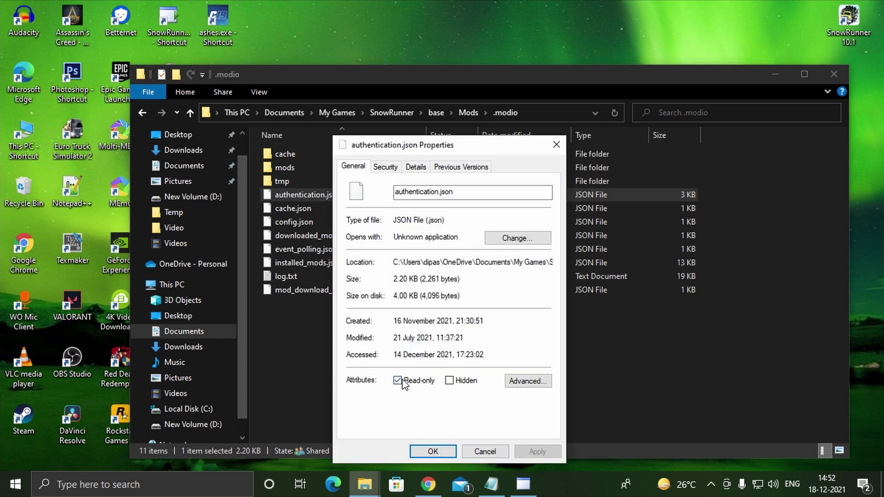
click(485, 451)
click(833, 74)
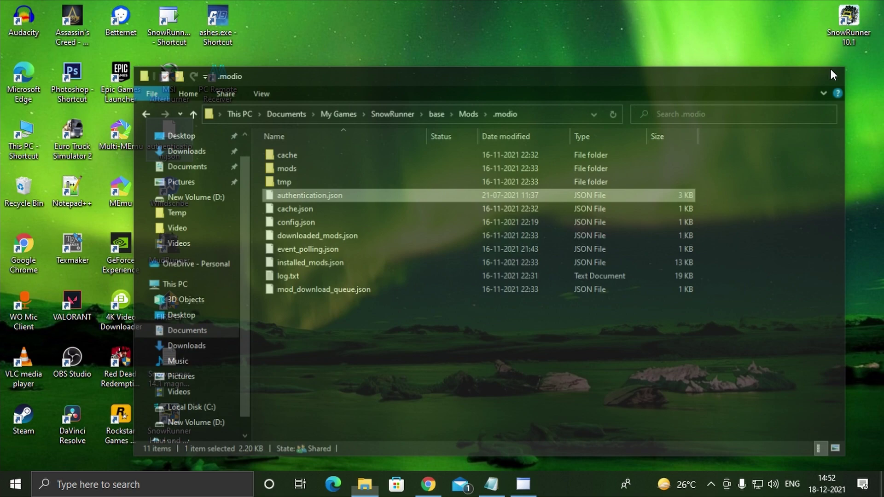
Launch SnowRunner from the desktop shortcut and open its Mod Browser.
double_click(849, 20)
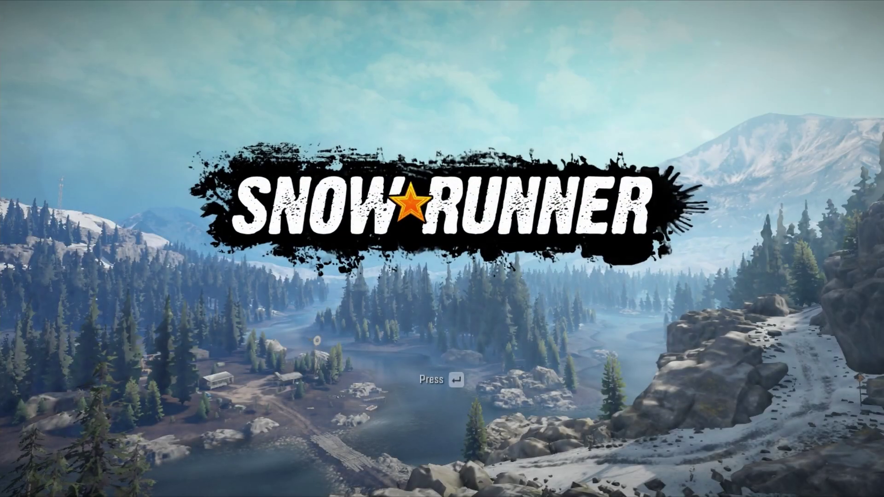
key(Return)
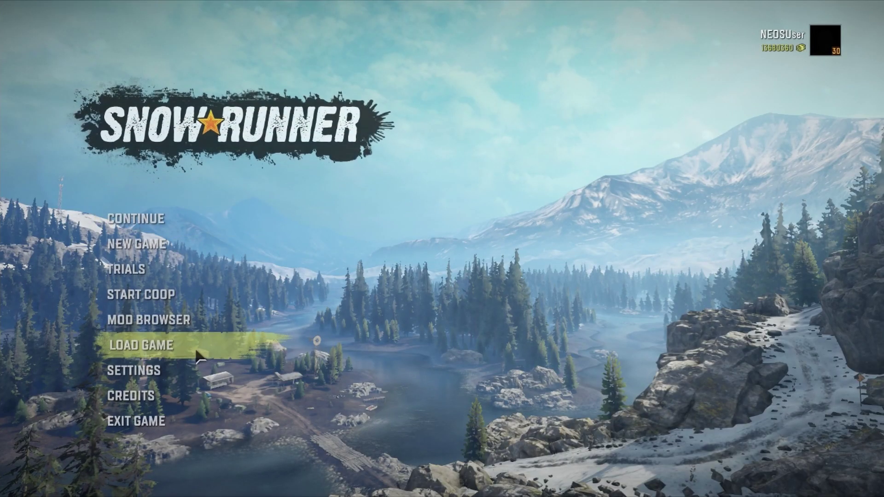
click(161, 319)
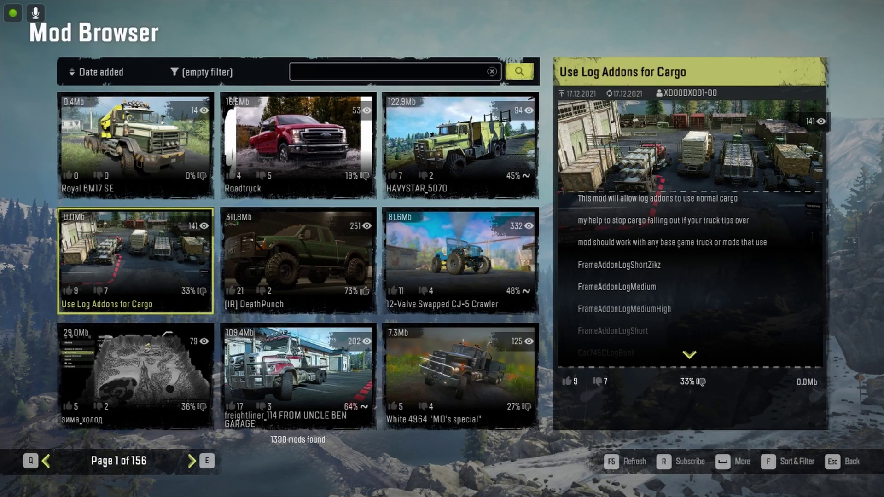
Subscribe to the Royal BM17 SE mod and accept the completed download.
click(133, 144)
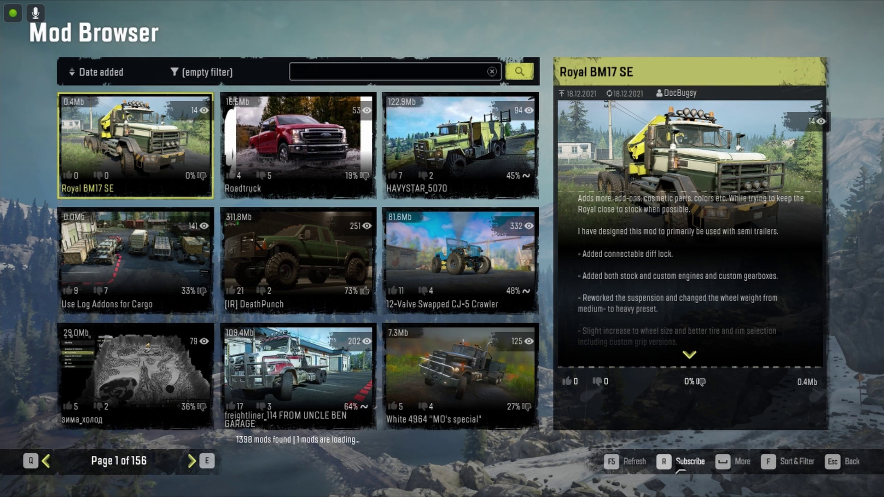
key(r)
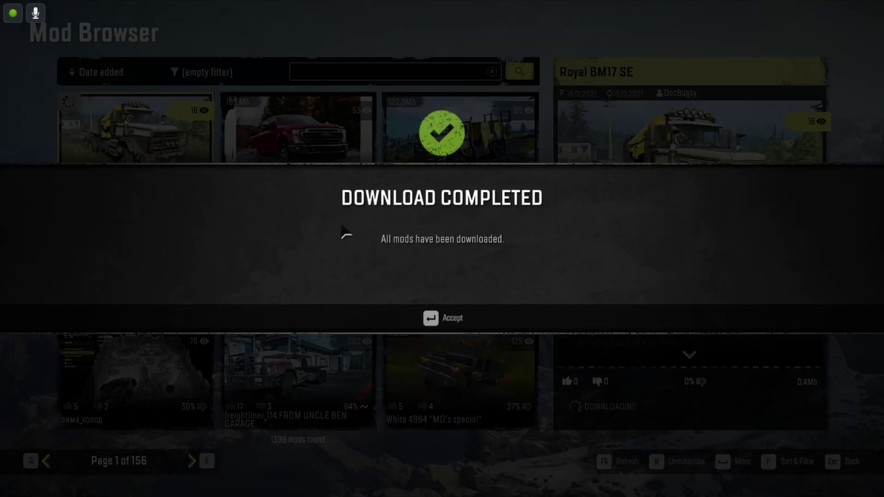
click(445, 319)
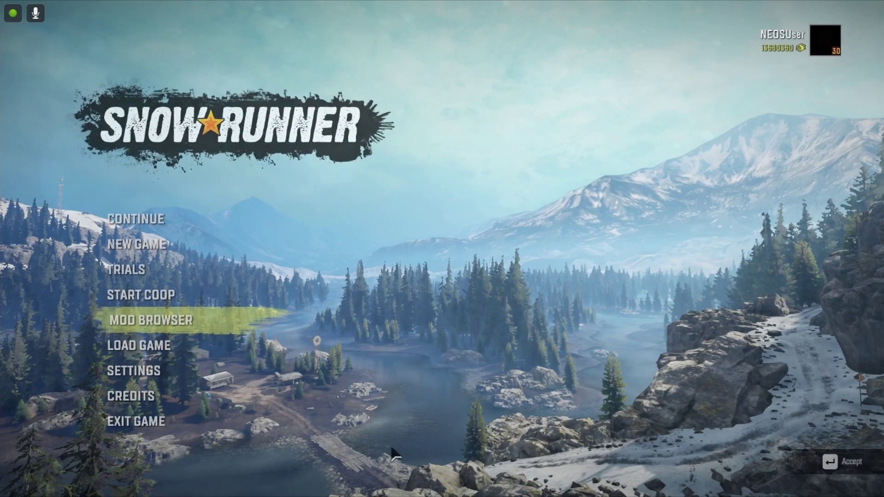
Exit the running SnowRunner game from its main menu and return to the desktop.
key(Down)
key(Down)
key(Down)
key(Down)
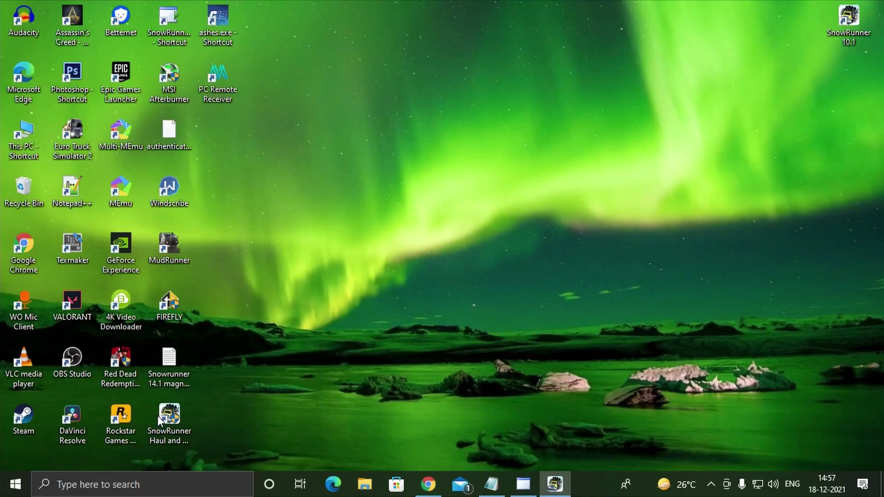
Launch the SnowRunner Haul and ... shortcut from the desktop, allow it to make changes to the device, and open its Mod Browser.
double_click(170, 431)
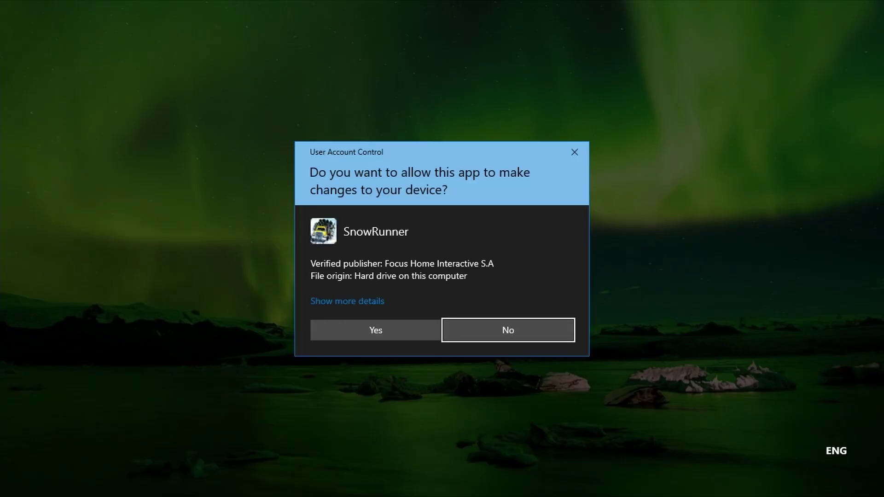
click(384, 335)
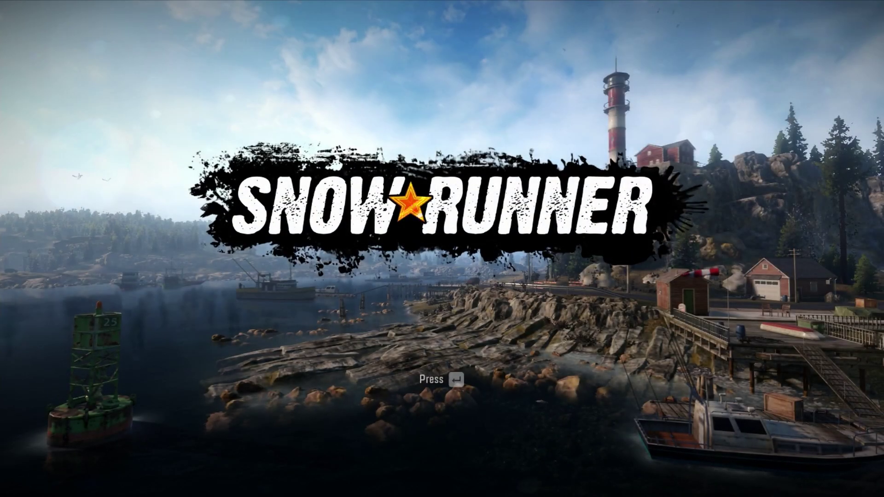
key(Return)
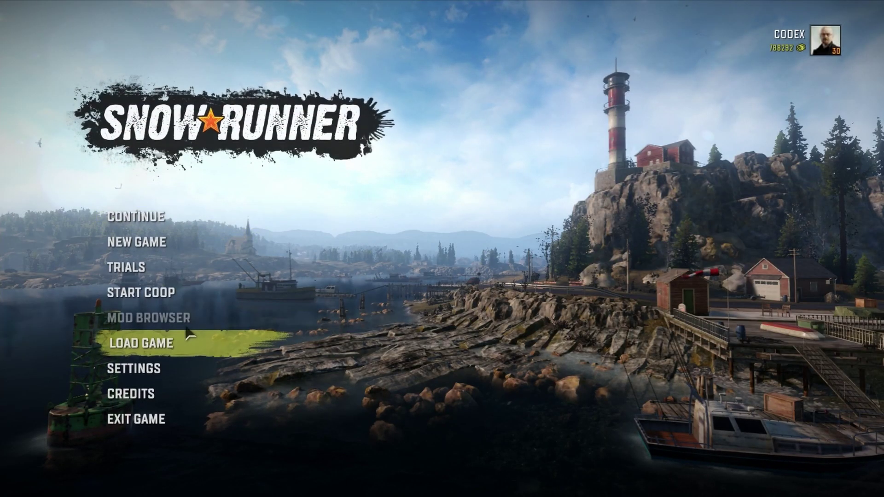
key(Up)
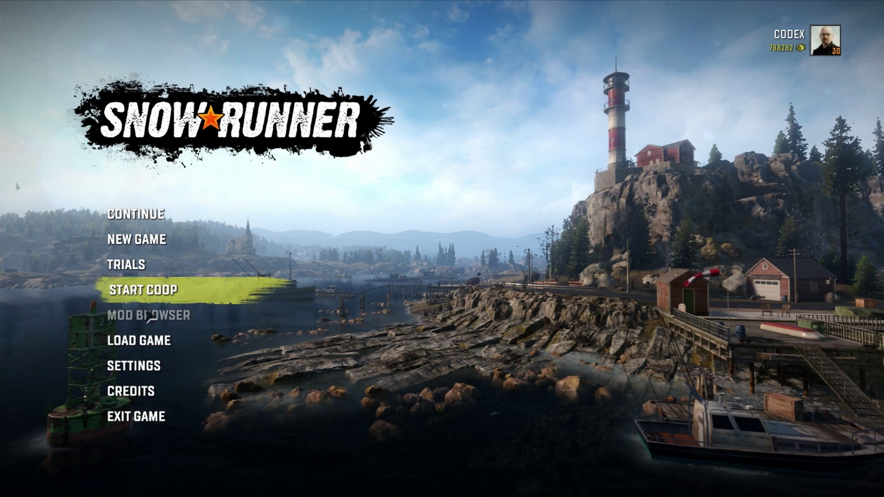
click(149, 344)
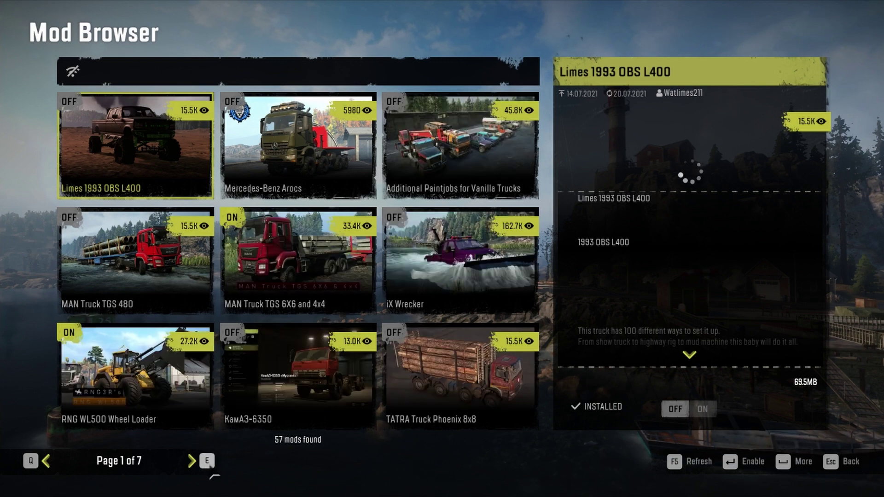
Look through the installed mods in the Mod Browser up to page 7, ending back on page 6.
key(e)
key(e)
key(e)
key(e)
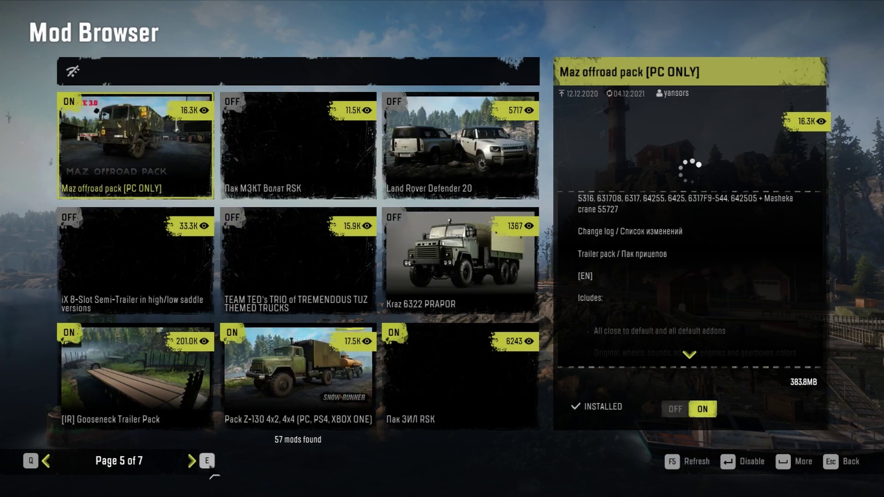
key(e)
key(e)
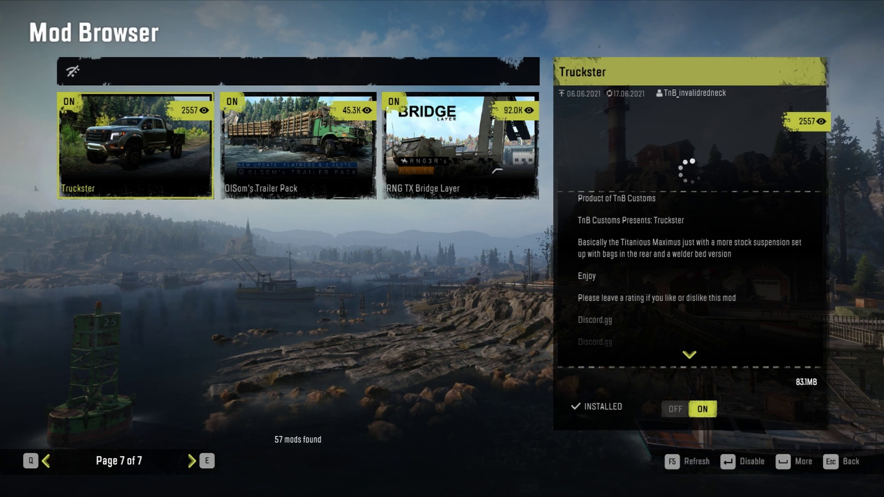
key(q)
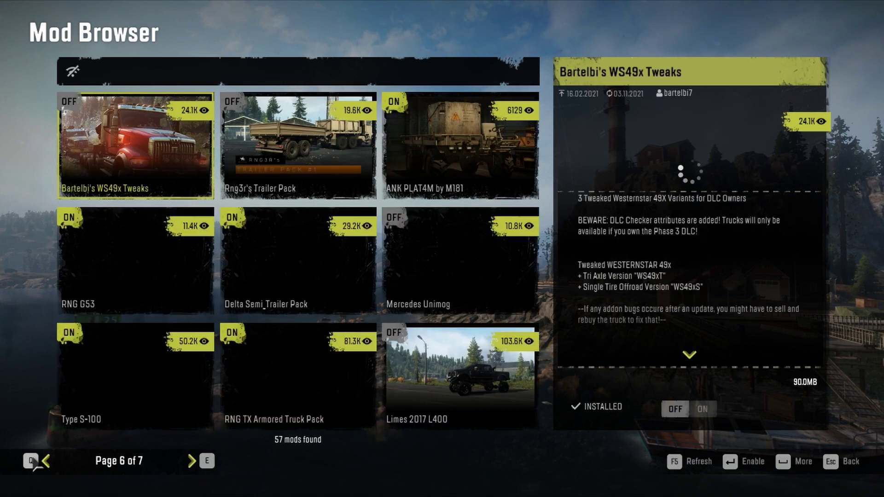